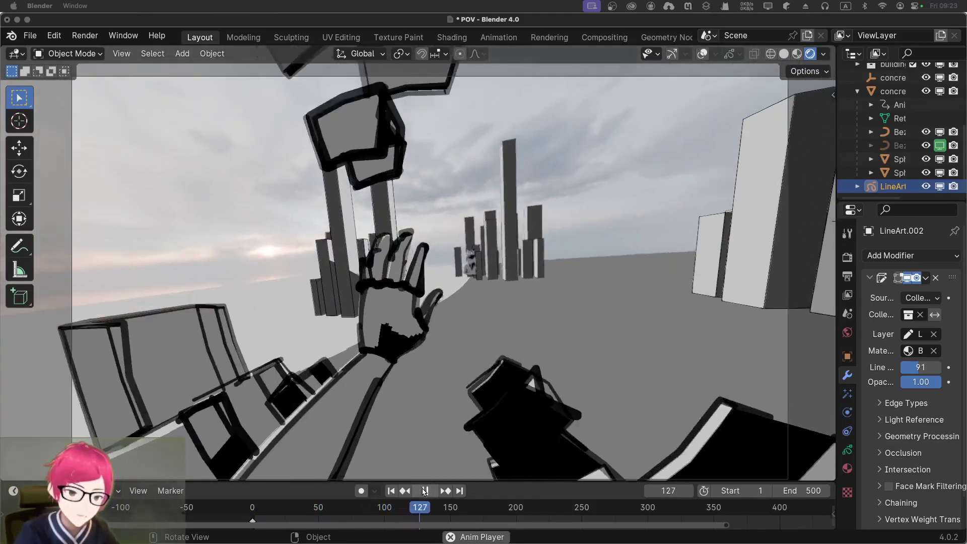
Stop the animation playback and return the timeline to frame 1.
{"action": "left_click", "coordinate": [424, 491]}
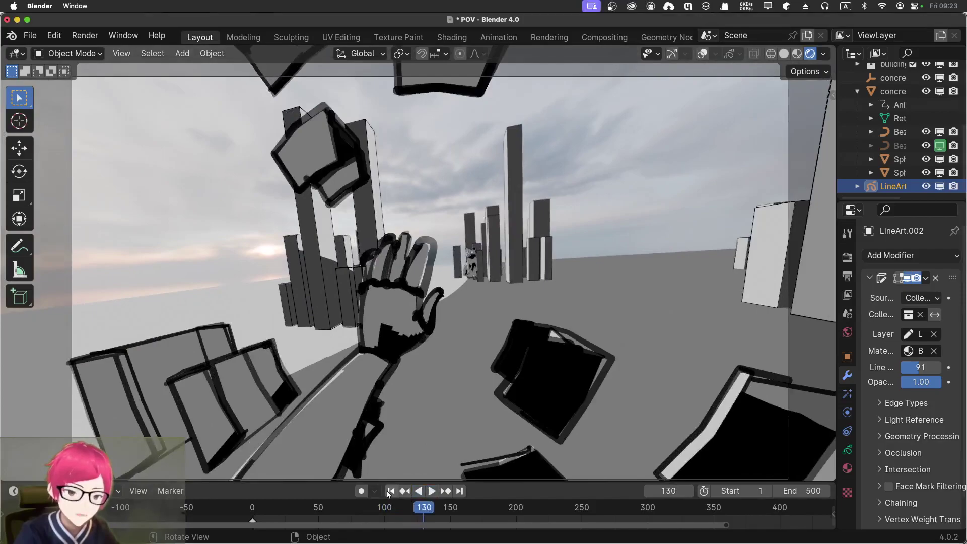
{"action": "left_click", "coordinate": [390, 491]}
{"action": "scroll", "coordinate": [312, 339], "scroll_direction": "down", "scroll_amount": 3}
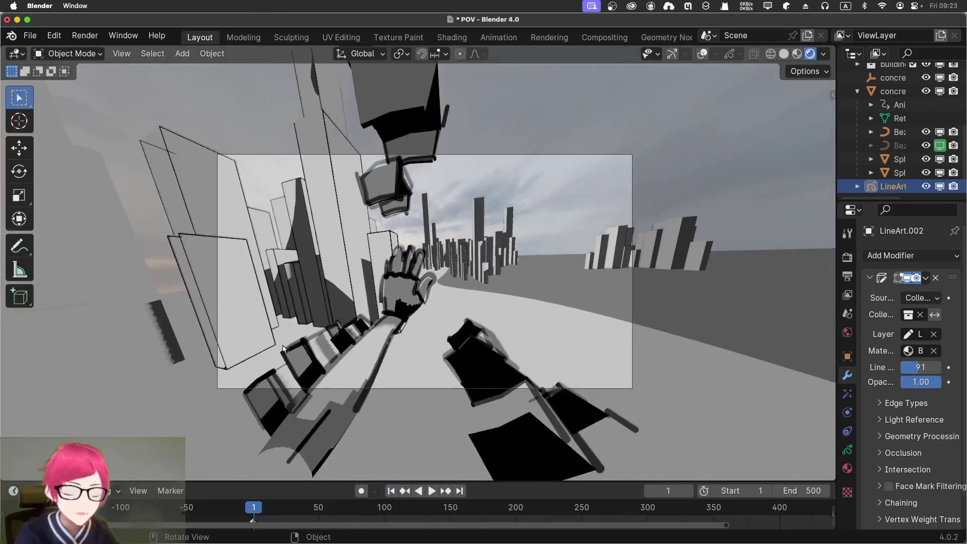
Leave the camera view and select the male figure standing among the buildings.
{"action": "middle_click_drag", "start_coordinate": [283, 347], "coordinate": [427, 349]}
{"action": "scroll", "coordinate": [427, 350], "scroll_direction": "down", "scroll_amount": 5}
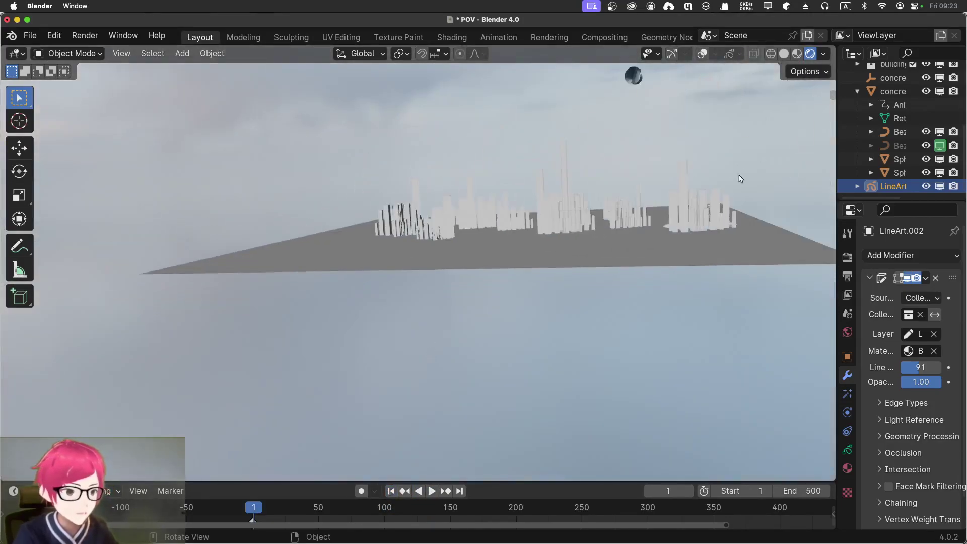
{"action": "key", "text": "KP_0"}
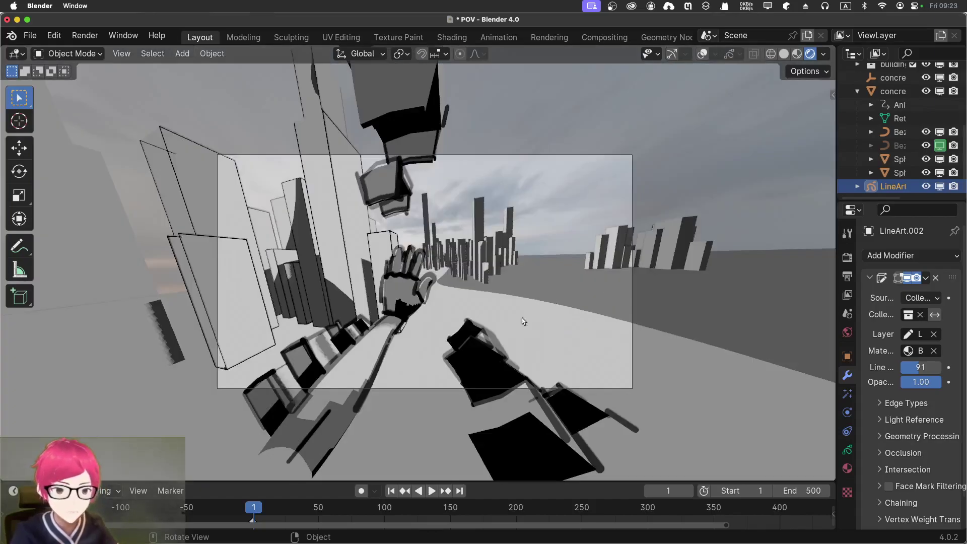
{"action": "middle_click_drag", "start_coordinate": [495, 326], "coordinate": [397, 280]}
{"action": "scroll", "coordinate": [494, 325], "scroll_direction": "down", "scroll_amount": 10}
{"action": "middle_click_drag", "start_coordinate": [264, 293], "coordinate": [527, 318]}
{"action": "left_click", "coordinate": [359, 242]}
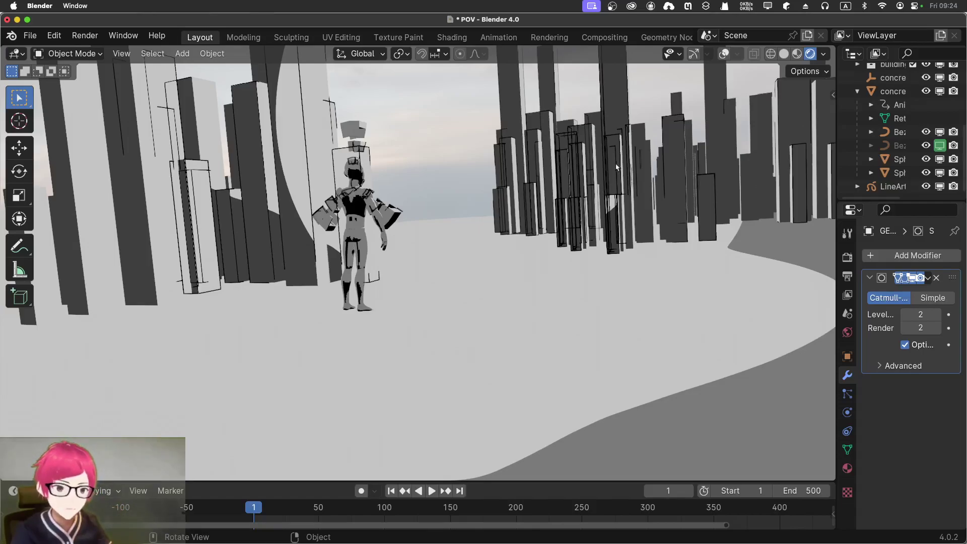
Turn on the Screencast Keys overlay for the viewport.
{"action": "left_click", "coordinate": [586, 173]}
{"action": "key", "text": "m"}
{"action": "key", "text": "n"}
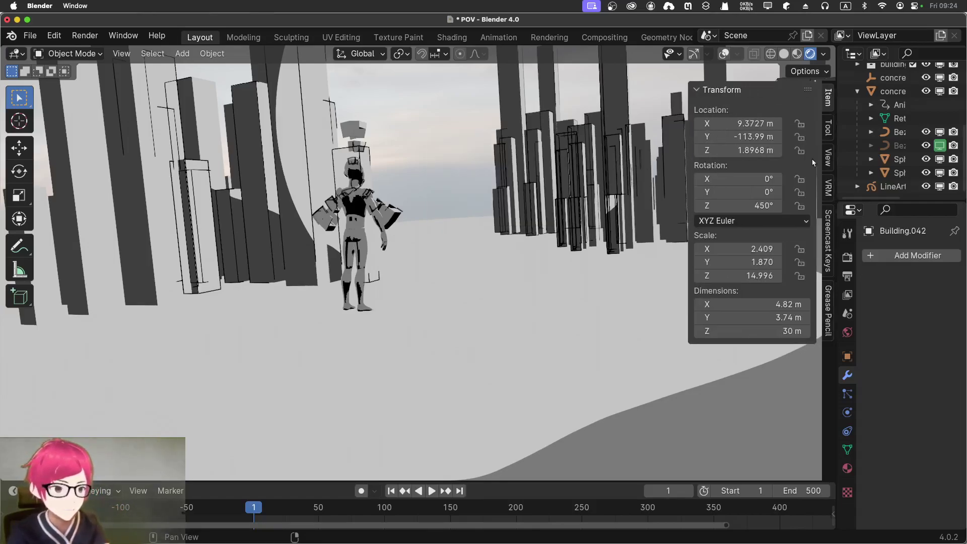
{"action": "left_click", "coordinate": [828, 252]}
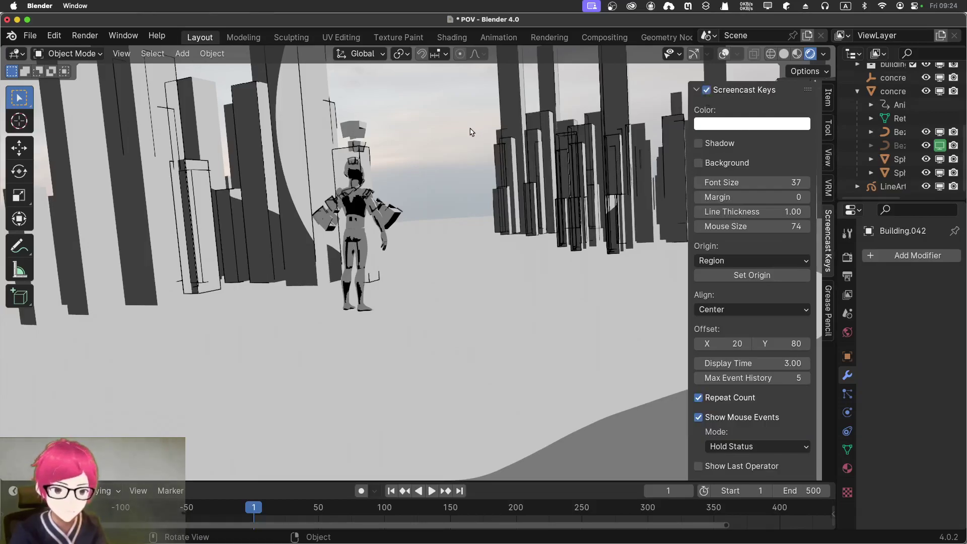
Switch the viewport to solid shading, look through the camera, and hide the sidebar.
{"action": "left_click", "coordinate": [784, 56]}
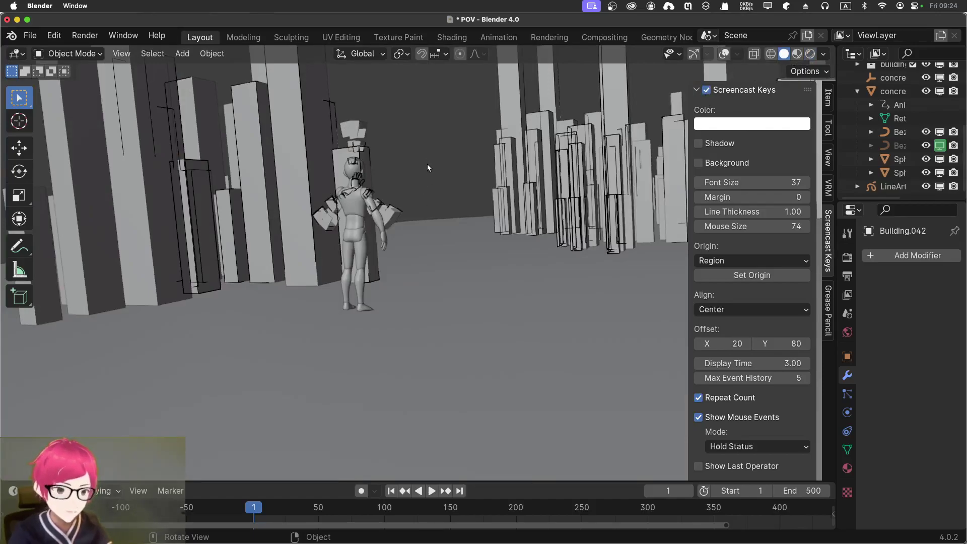
{"action": "key", "text": "KP_0"}
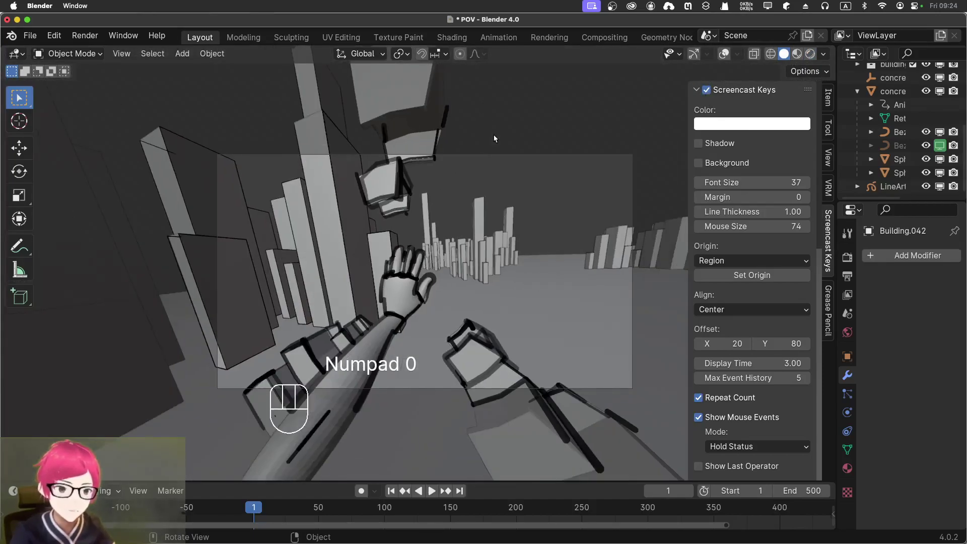
{"action": "key", "text": "n"}
Select the male figure outside the camera view and frame its head up close.
{"action": "mouse_move", "coordinate": [633, 236]}
{"action": "middle_mouse_down"}
{"action": "mouse_move", "coordinate": [611, 245]}
{"action": "mouse_move", "coordinate": [634, 235]}
{"action": "middle_mouse_up"}
{"action": "scroll", "coordinate": [590, 222], "scroll_direction": "up", "scroll_amount": 2}
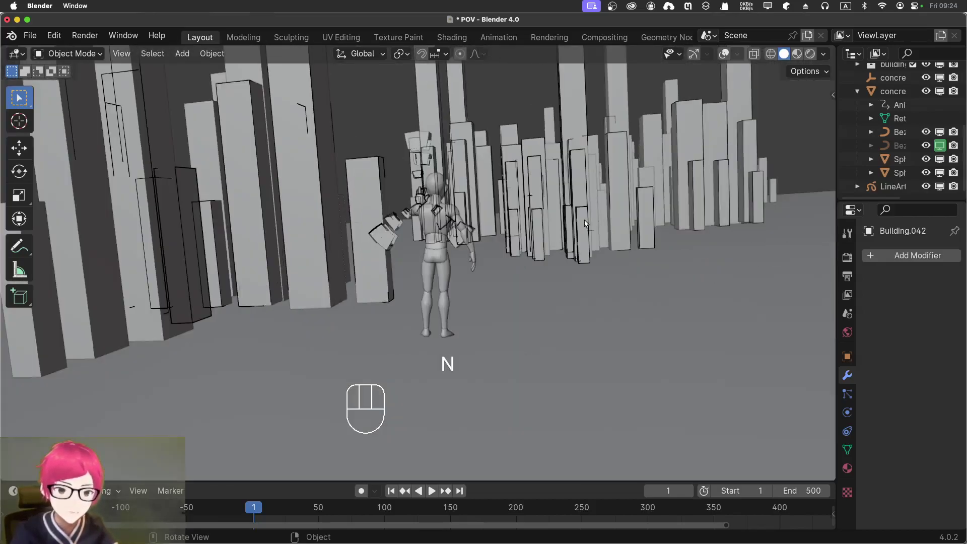
{"action": "scroll", "coordinate": [586, 216], "scroll_direction": "down", "scroll_amount": 1}
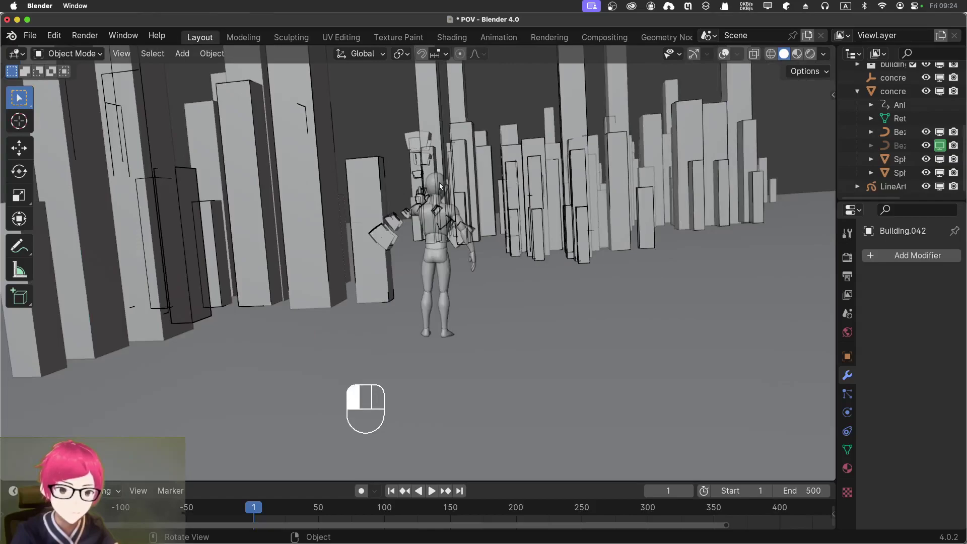
{"action": "key", "text": "ctrl+2"}
{"action": "key", "text": "KP_0"}
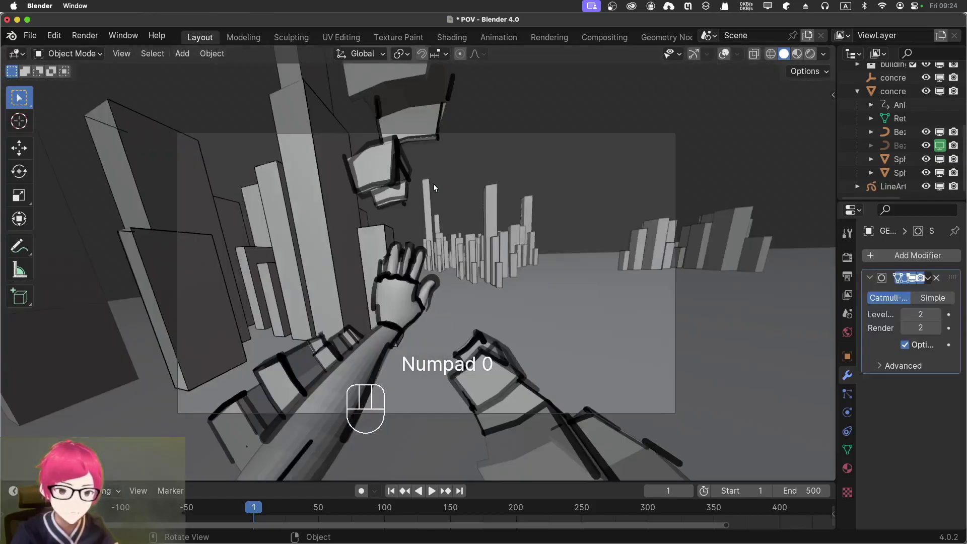
{"action": "key", "text": "KP_0"}
{"action": "key", "text": "KP_Decimal"}
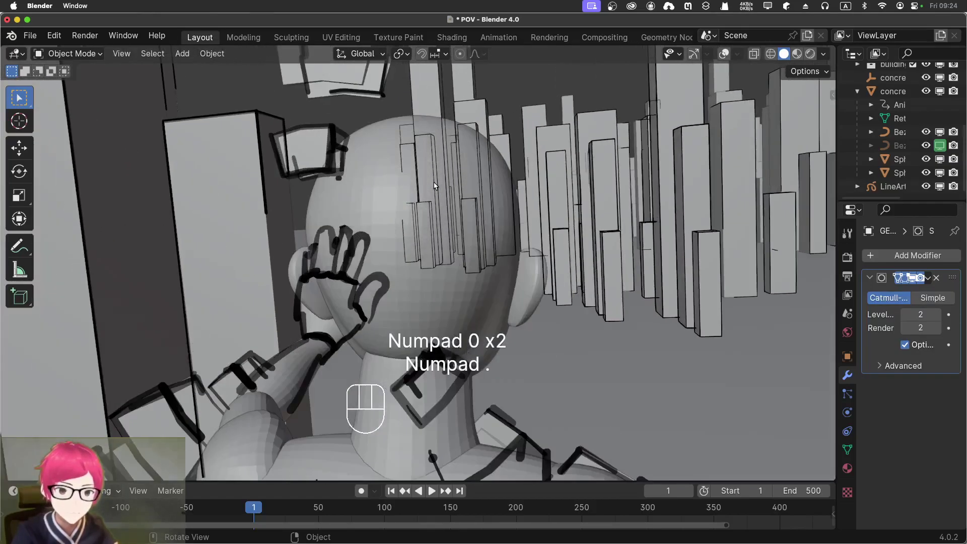
View the figure from the front and side, and select the largest floating laser piece above its raised hand.
{"action": "middle_click_drag", "start_coordinate": [434, 183], "coordinate": [420, 282]}
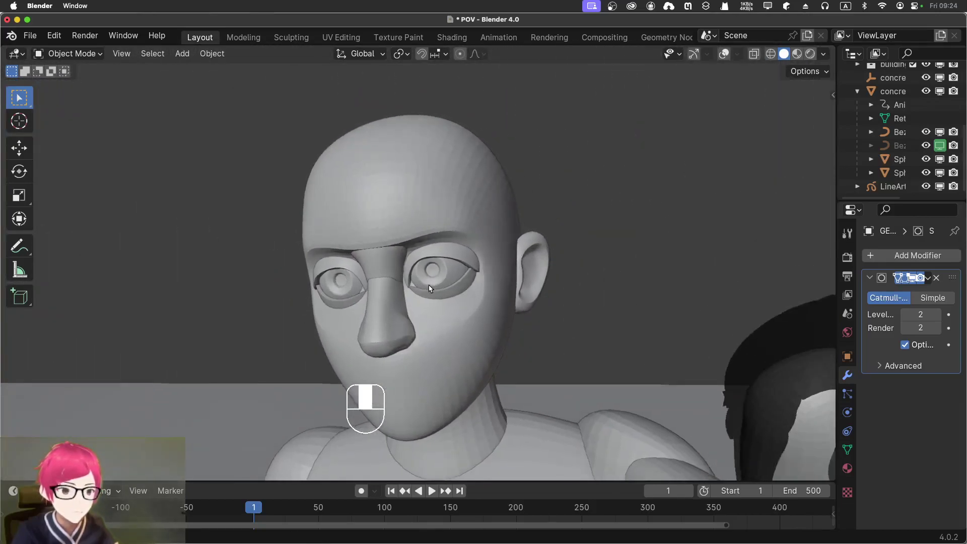
{"action": "scroll", "coordinate": [418, 280], "scroll_direction": "down", "scroll_amount": 3}
{"action": "scroll", "coordinate": [419, 280], "scroll_direction": "down", "scroll_amount": 2}
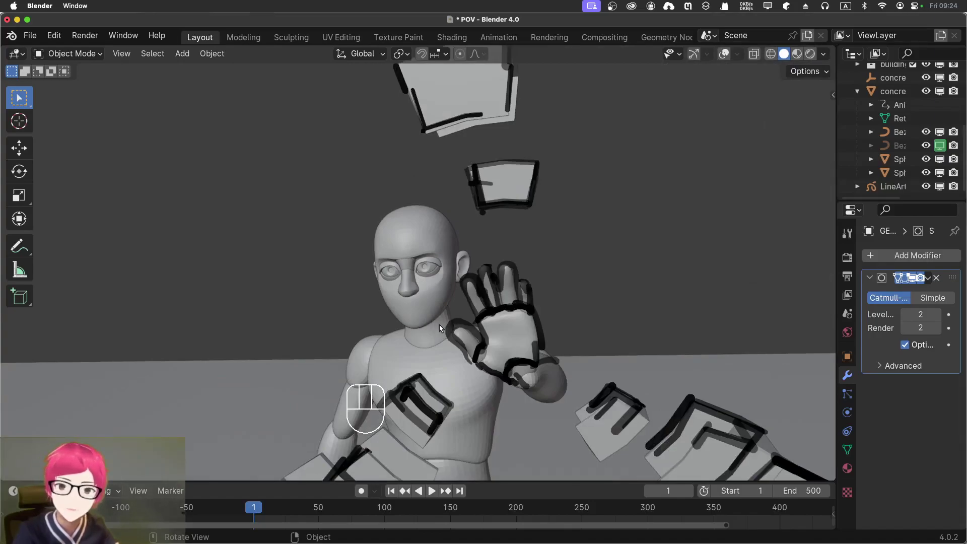
{"action": "middle_click_drag", "start_coordinate": [318, 254], "coordinate": [387, 299]}
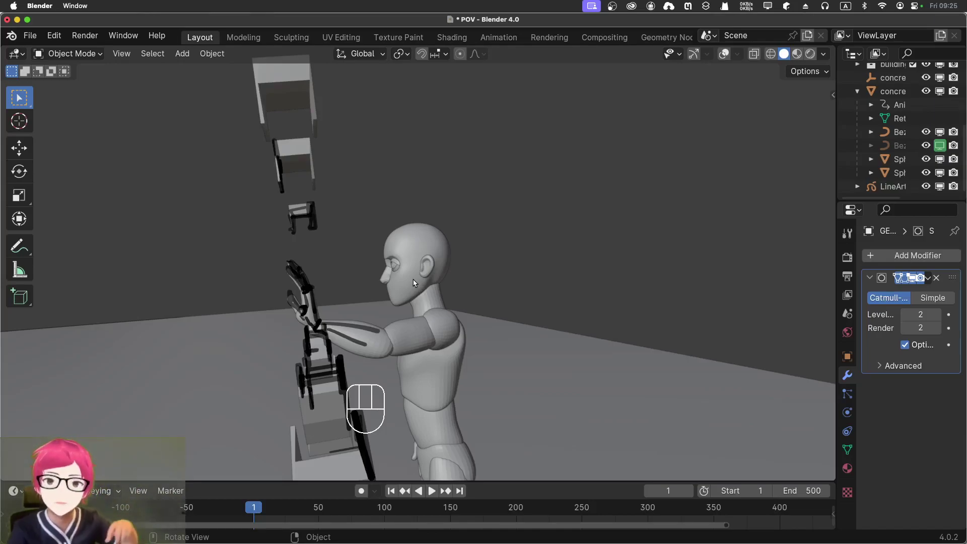
{"action": "middle_click_drag", "start_coordinate": [358, 263], "coordinate": [367, 281]}
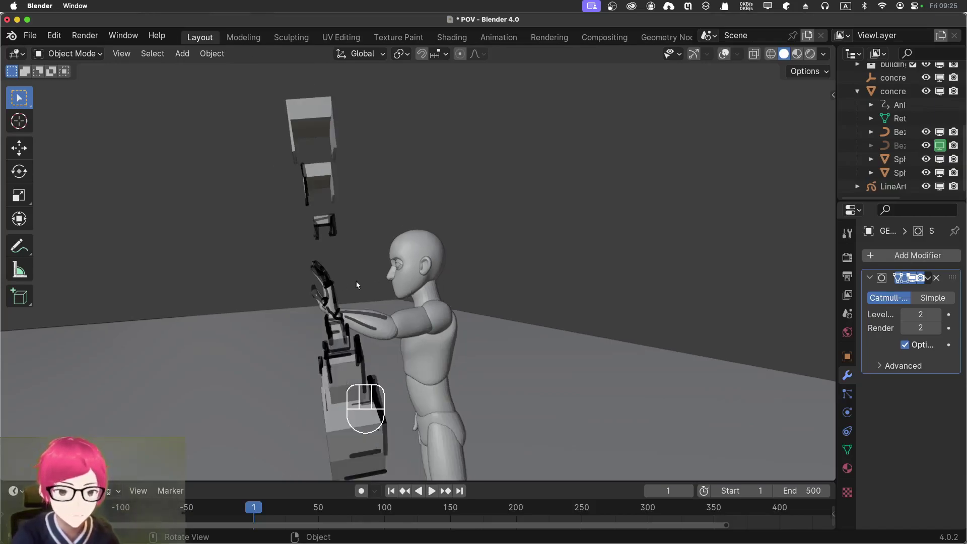
{"action": "middle_click_drag", "start_coordinate": [415, 317], "coordinate": [357, 249]}
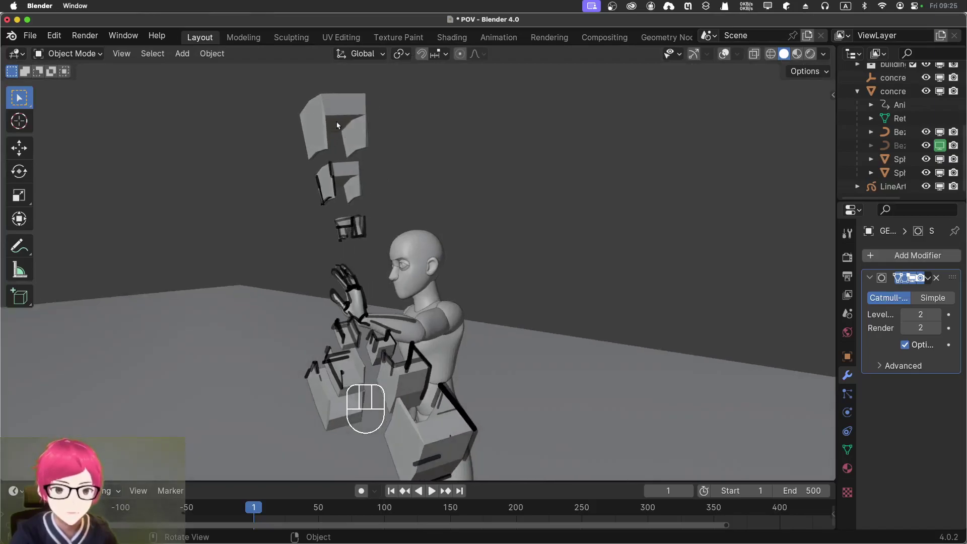
{"action": "left_click", "coordinate": [320, 122]}
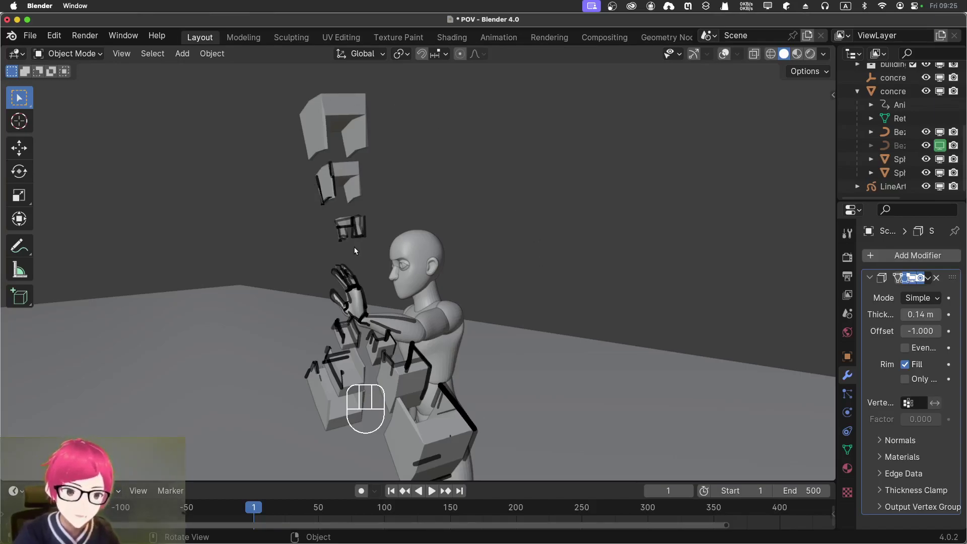
Widen the outliner and properties area, expand the Camera's hierarchy, and select its child object Sci-Fi Laser Big.
{"action": "left_click_drag", "start_coordinate": [835, 169], "coordinate": [660, 169]}
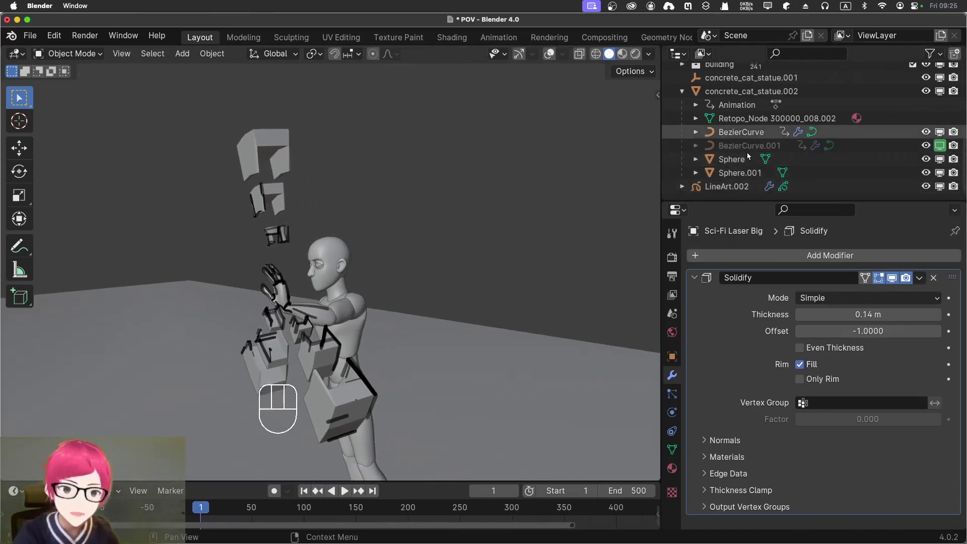
{"action": "scroll", "coordinate": [747, 150], "scroll_direction": "up", "scroll_amount": 5}
{"action": "left_click", "coordinate": [714, 140]}
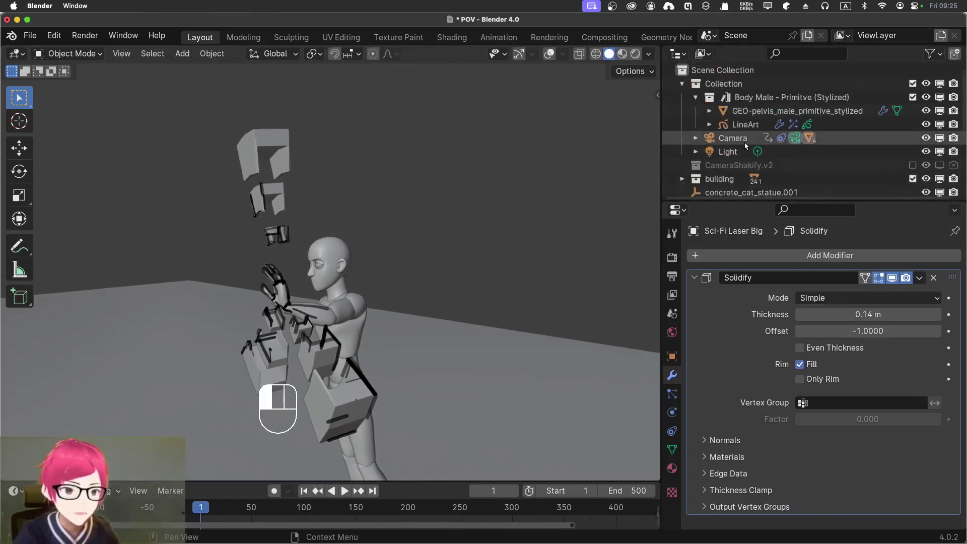
{"action": "left_click", "coordinate": [693, 138]}
{"action": "scroll", "coordinate": [736, 147], "scroll_direction": "down", "scroll_amount": 4}
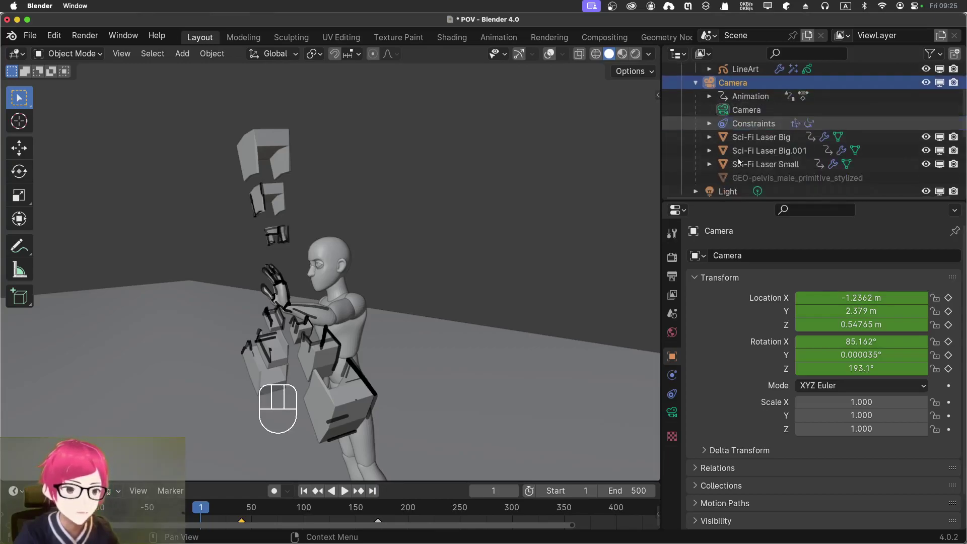
{"action": "left_click", "coordinate": [754, 114]}
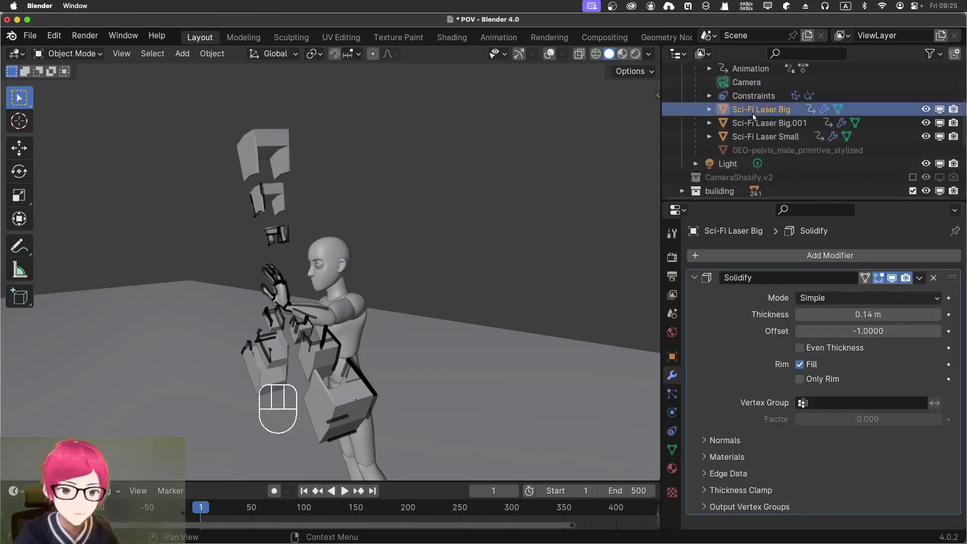
Turn on the viewport gizmos and overlays and highlight Sci-Fi Laser Big.001 and Sci-Fi Laser Small in turn.
{"action": "left_click", "coordinate": [519, 53]}
{"action": "left_click", "coordinate": [549, 54]}
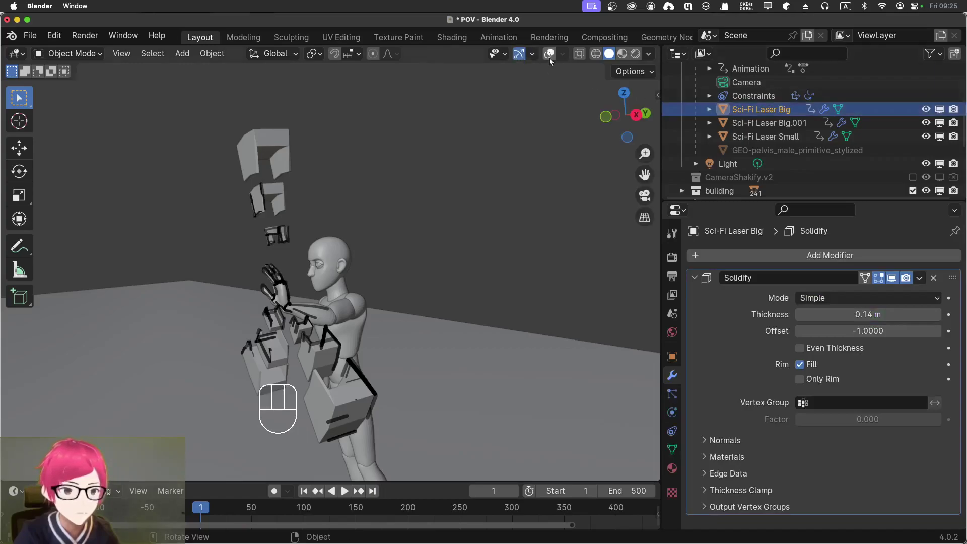
{"action": "left_click", "coordinate": [760, 123]}
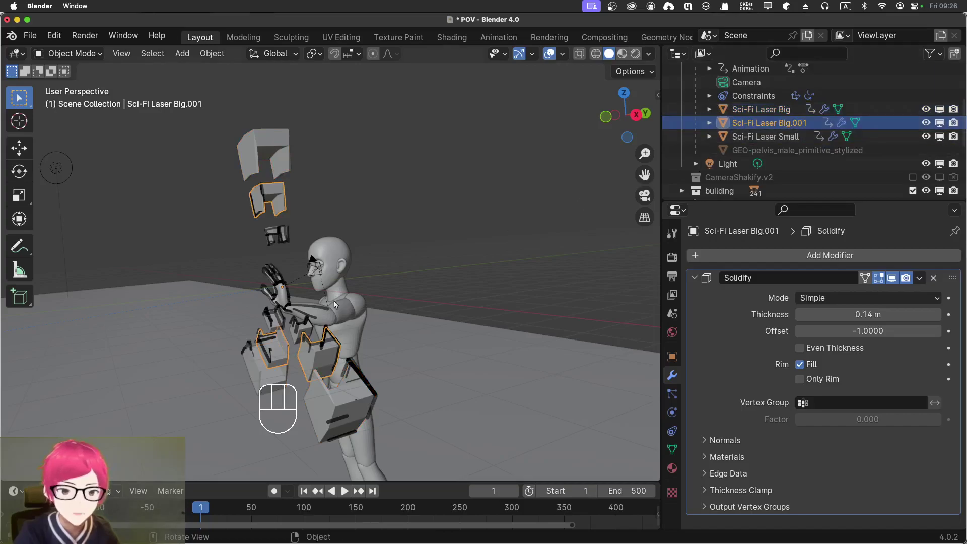
{"action": "left_click", "coordinate": [763, 137]}
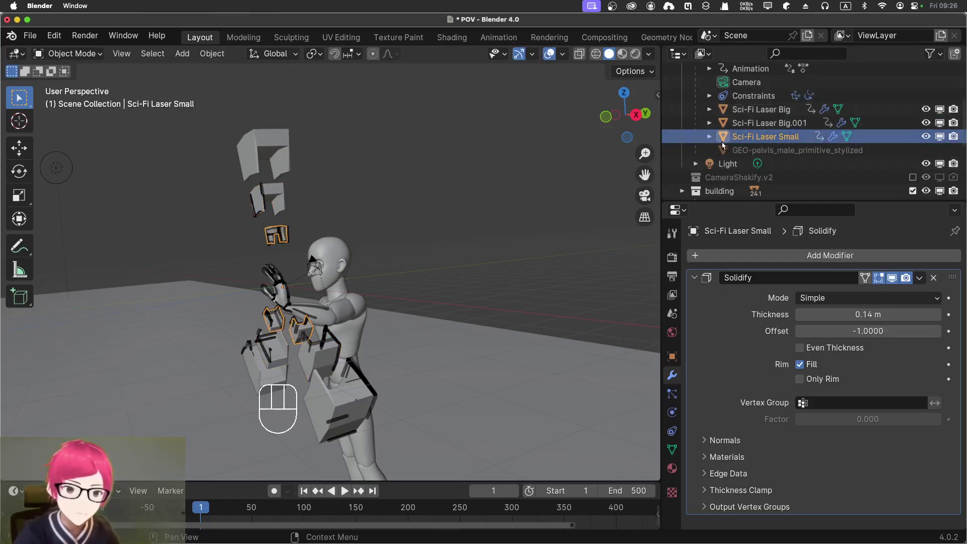
{"action": "scroll", "coordinate": [756, 128], "scroll_direction": "up", "scroll_amount": 3}
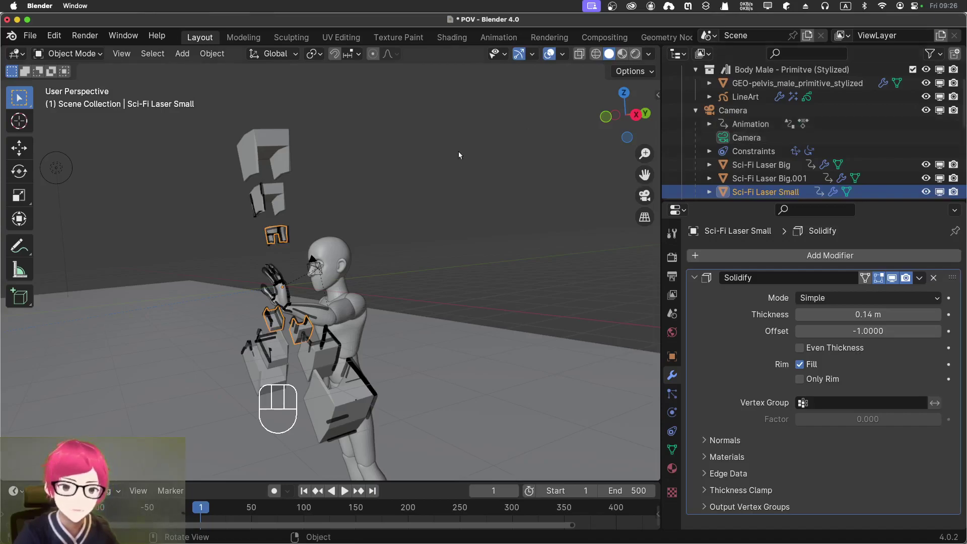
Place the 3D cursor on the open ground in front of the figure.
{"action": "middle_click_drag", "start_coordinate": [409, 189], "coordinate": [414, 186]}
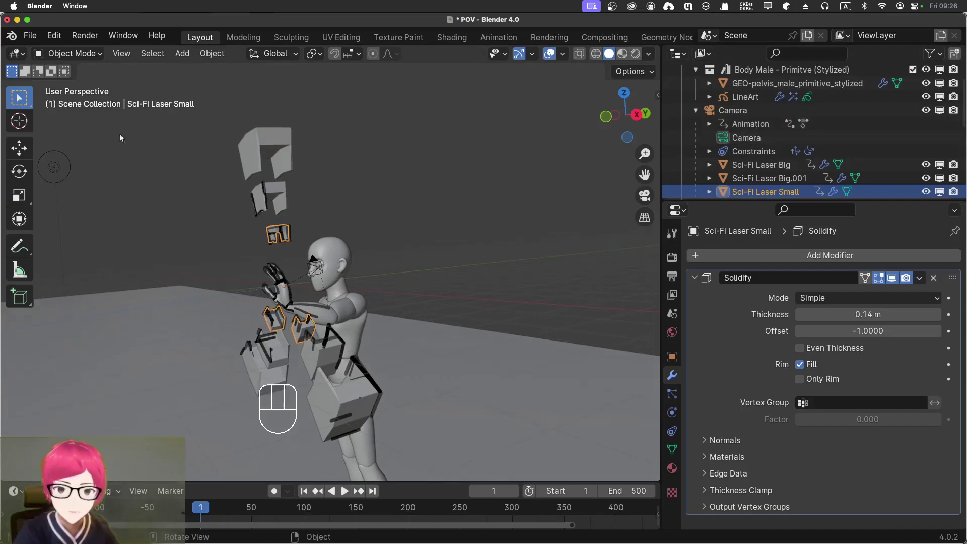
{"action": "left_click", "coordinate": [19, 120]}
{"action": "left_click", "coordinate": [314, 319]}
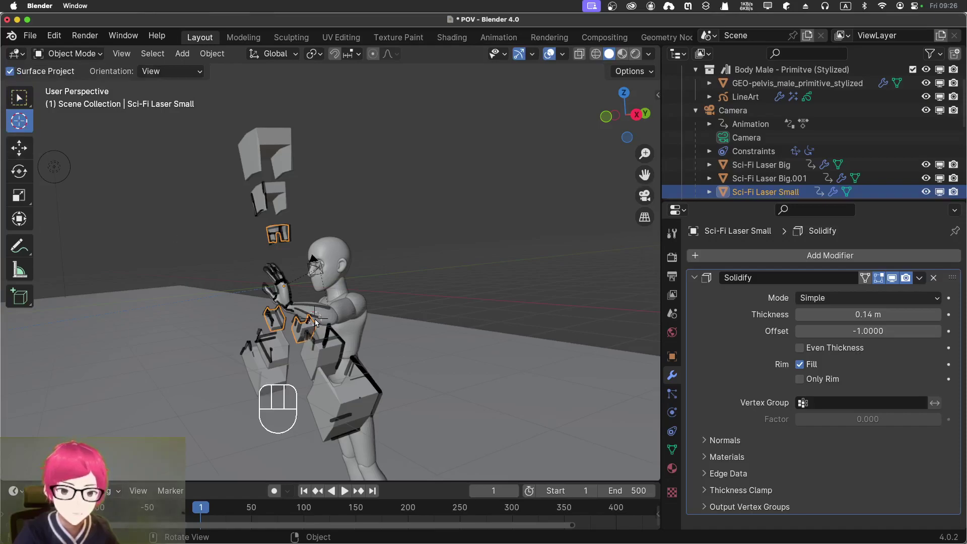
{"action": "left_click", "coordinate": [416, 270]}
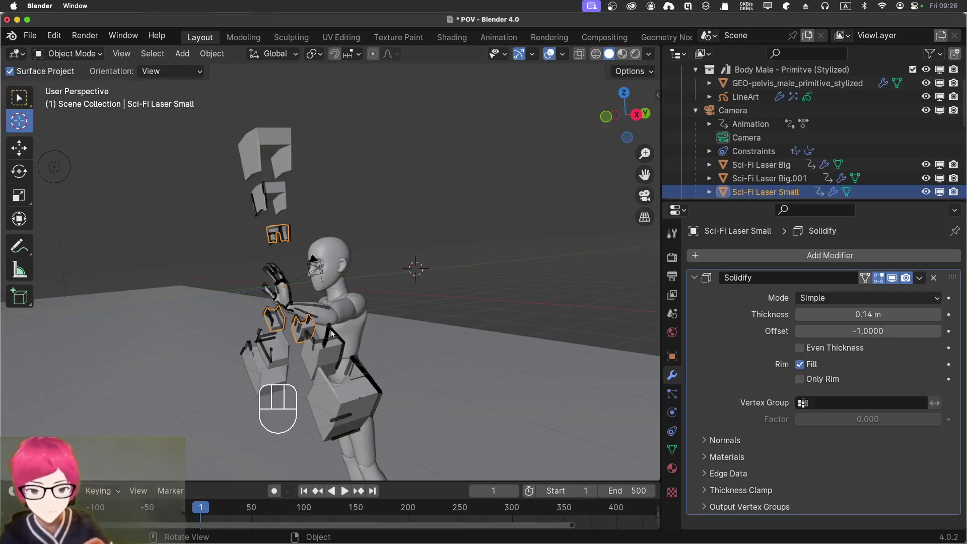
{"action": "left_click", "coordinate": [316, 318]}
{"action": "left_click", "coordinate": [183, 330]}
Add a torus mesh at the 3D cursor and scale it up into a wide ring.
{"action": "key", "text": "shift+a"}
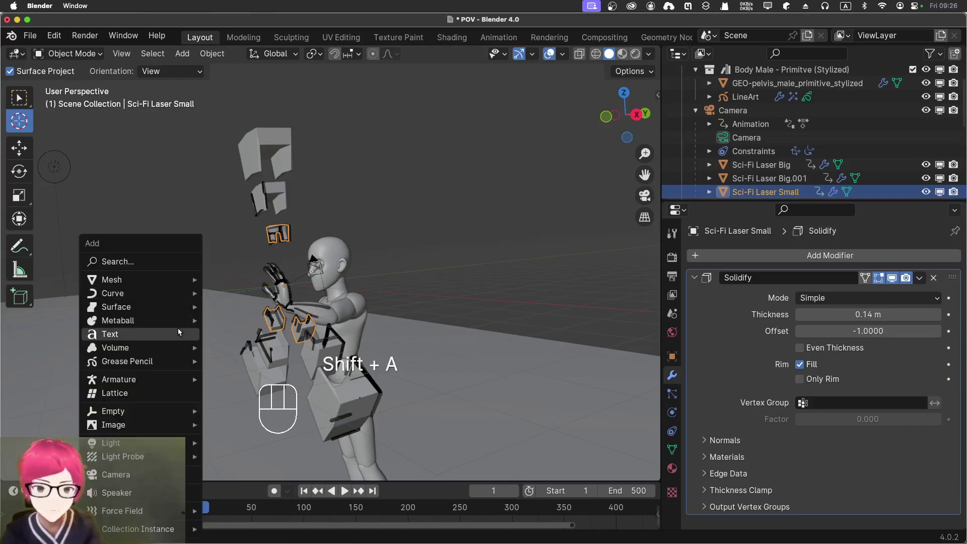
{"action": "mouse_move", "coordinate": [177, 279]}
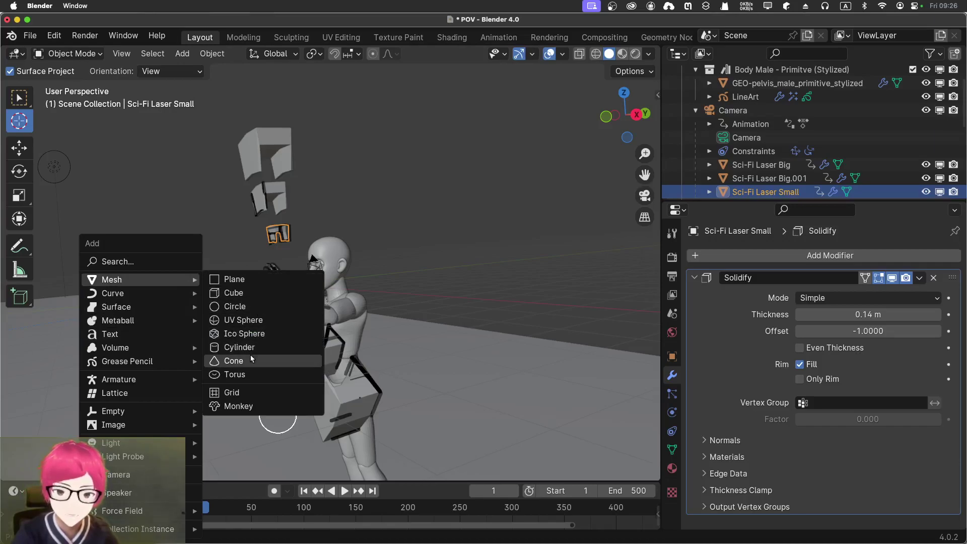
{"action": "left_click", "coordinate": [248, 376]}
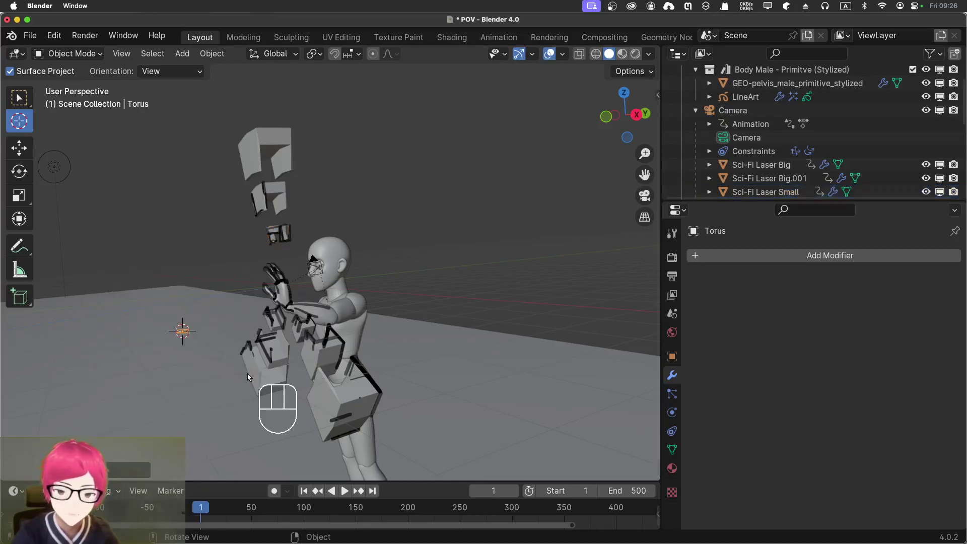
{"action": "key", "text": "s"}
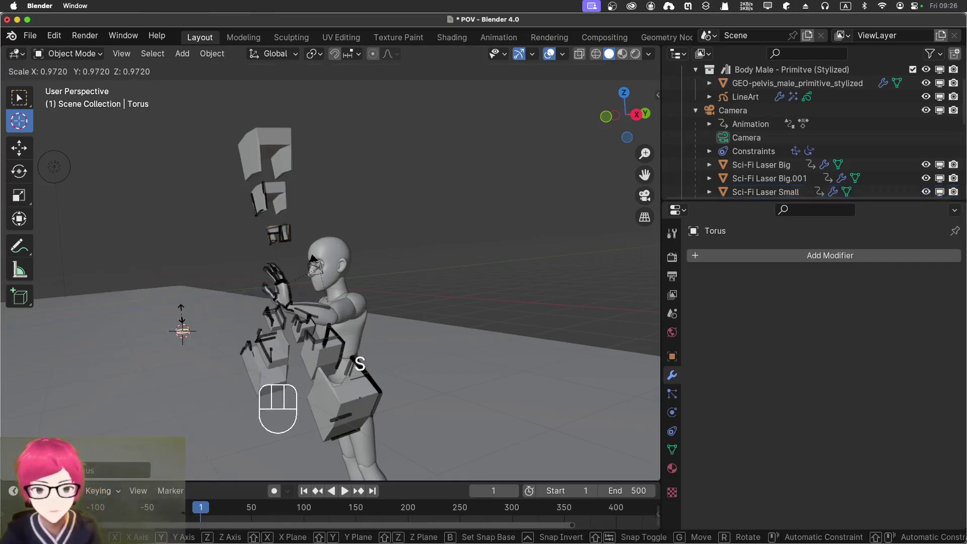
{"action": "left_click", "coordinate": [311, 367]}
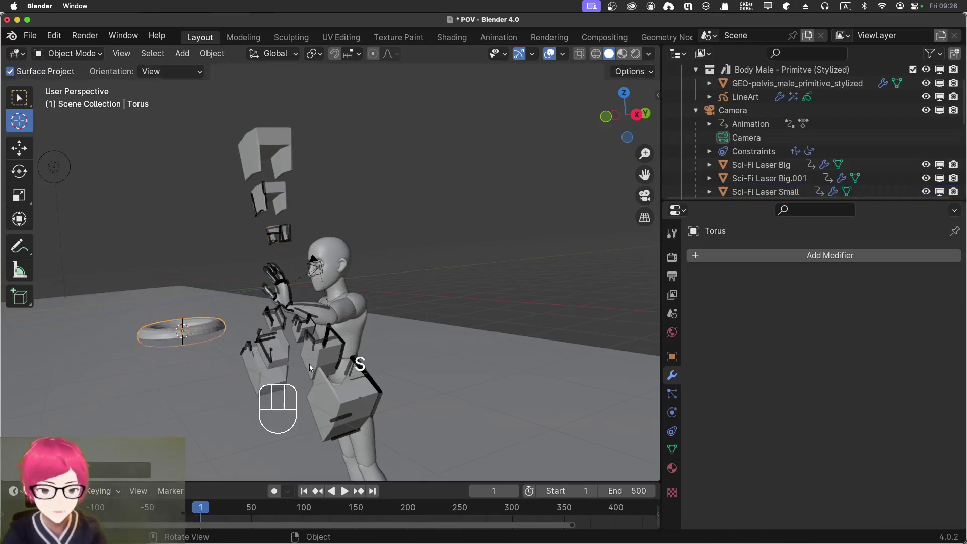
In the top view, switch to the Select tool and move the torus across the ground to just in front of the figure.
{"action": "key", "text": "KP_7"}
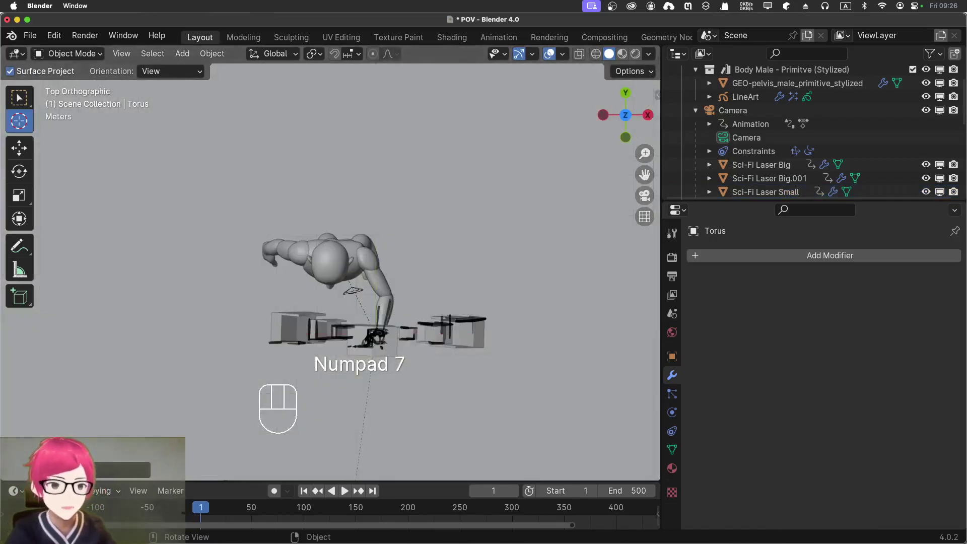
{"action": "scroll", "coordinate": [259, 92], "scroll_direction": "down", "scroll_amount": 10}
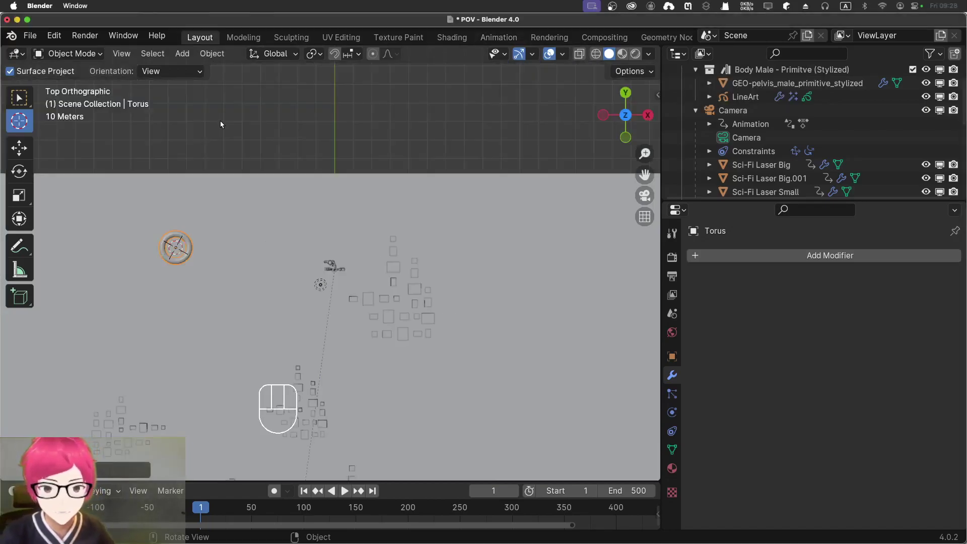
{"action": "left_click", "coordinate": [175, 233]}
{"action": "left_click", "coordinate": [336, 289]}
{"action": "left_click", "coordinate": [19, 97]}
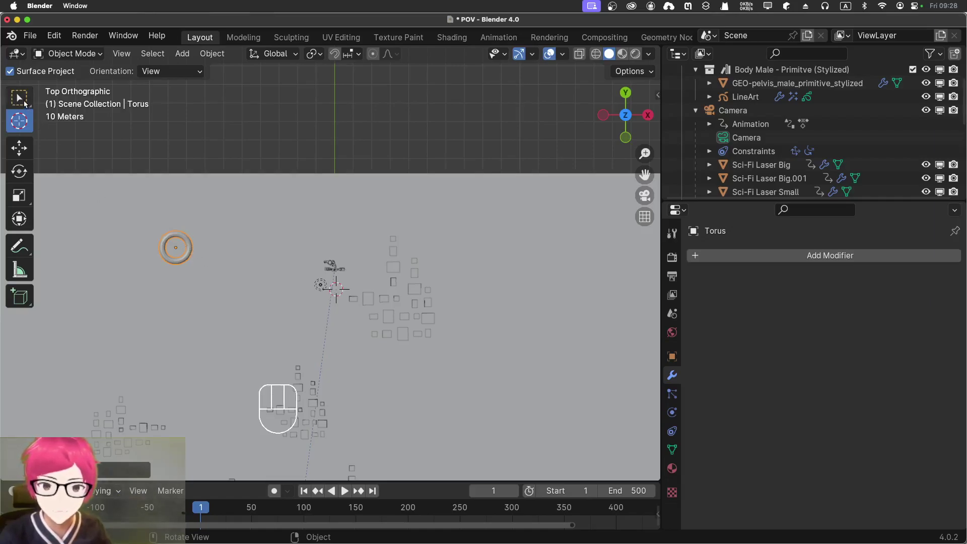
{"action": "left_click", "coordinate": [171, 239]}
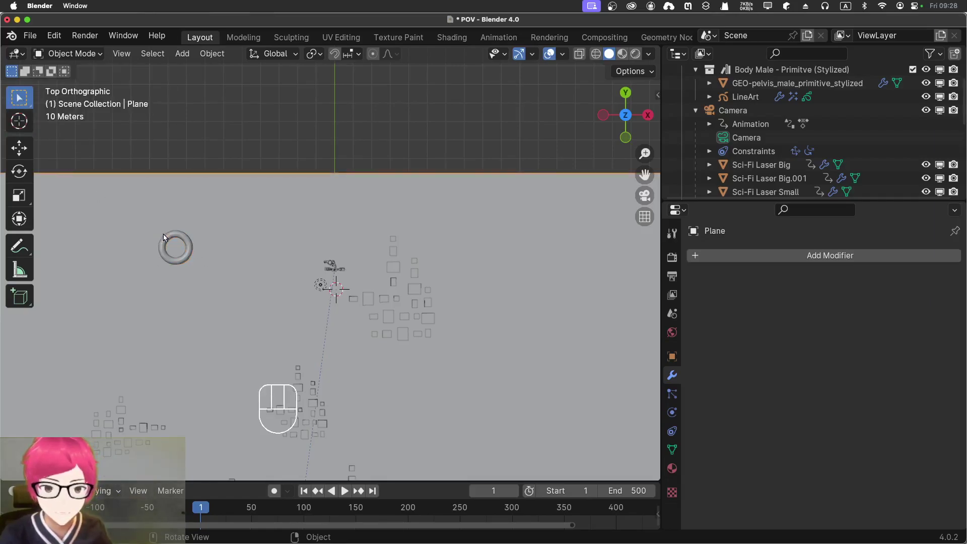
{"action": "left_click", "coordinate": [171, 241]}
{"action": "key", "text": "g"}
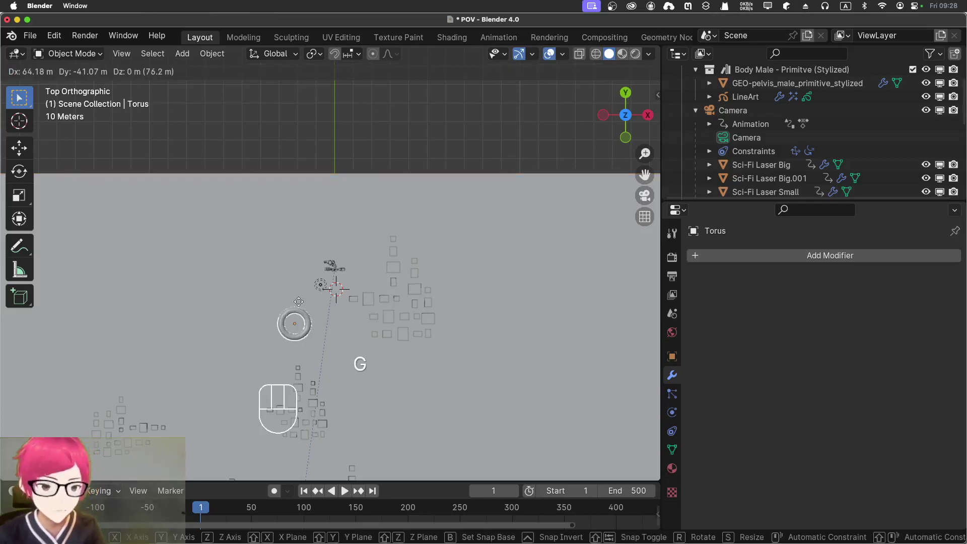
{"action": "left_click", "coordinate": [325, 288]}
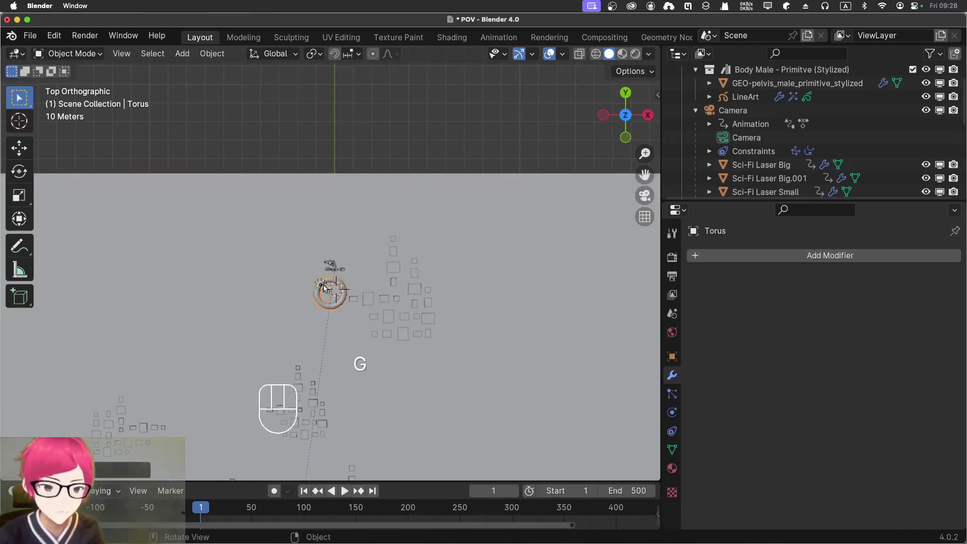
In the front view, switch to wireframe shading and raise the torus by about 2.4 m.
{"action": "key", "text": "KP_1"}
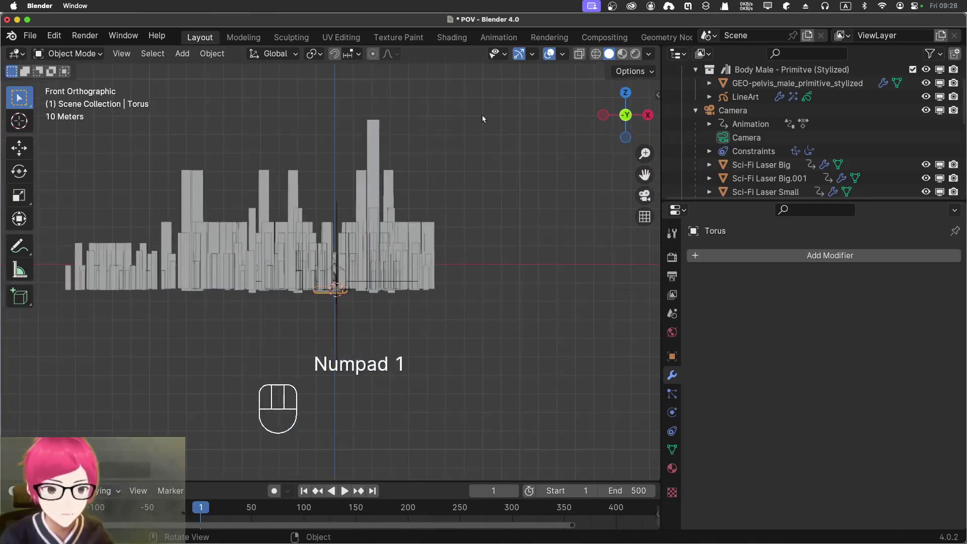
{"action": "left_click", "coordinate": [595, 53]}
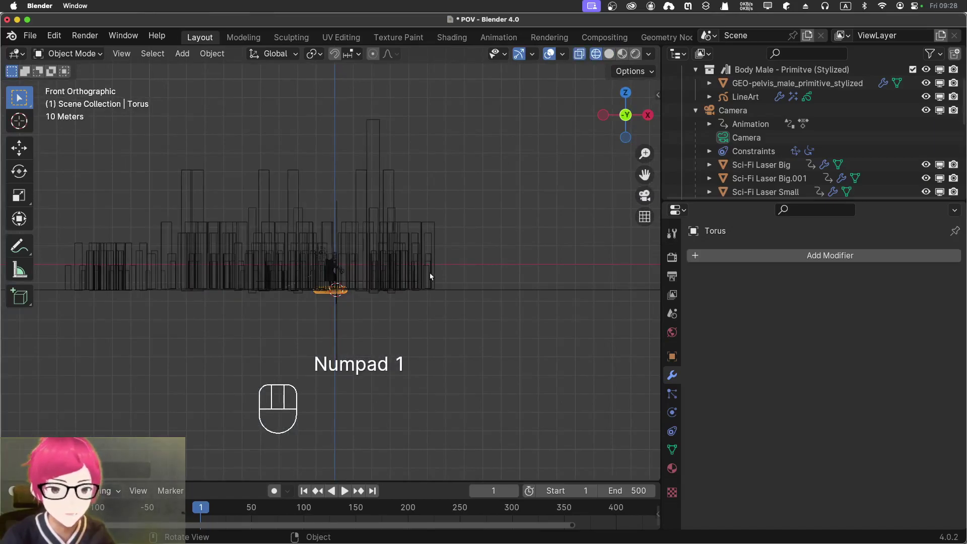
{"action": "key", "text": "g"}
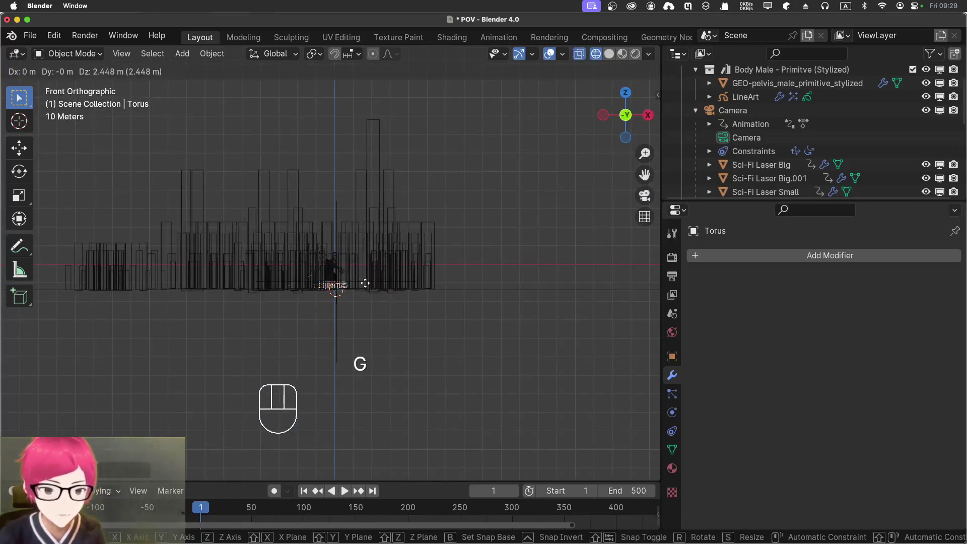
{"action": "left_click", "coordinate": [367, 284]}
Rotate the torus 90° about the global X axis in the right side view so it stands upright.
{"action": "key", "text": "KP_3"}
{"action": "scroll", "coordinate": [361, 287], "scroll_direction": "up", "scroll_amount": 11}
{"action": "scroll", "coordinate": [325, 324], "scroll_direction": "down", "scroll_amount": 2}
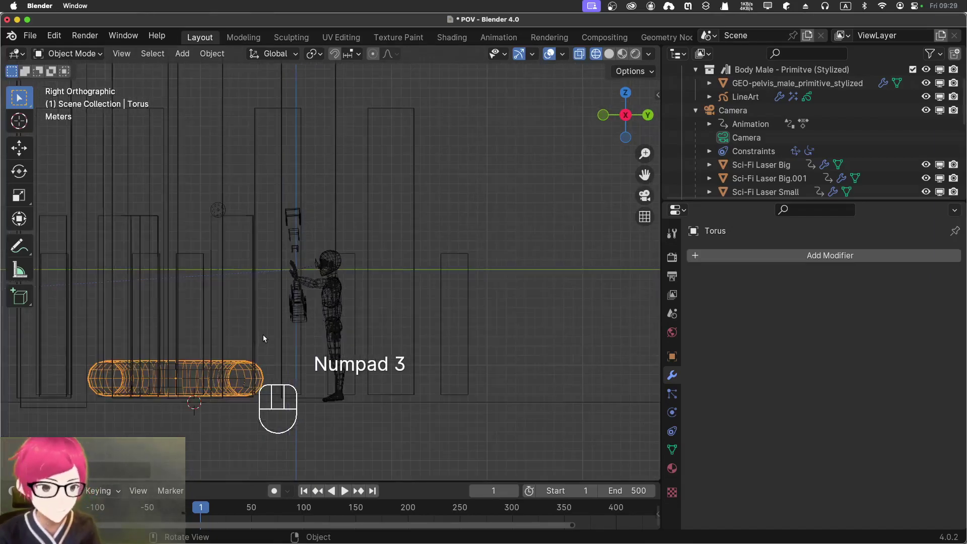
{"action": "key", "text": "r"}
{"action": "key", "text": "x"}
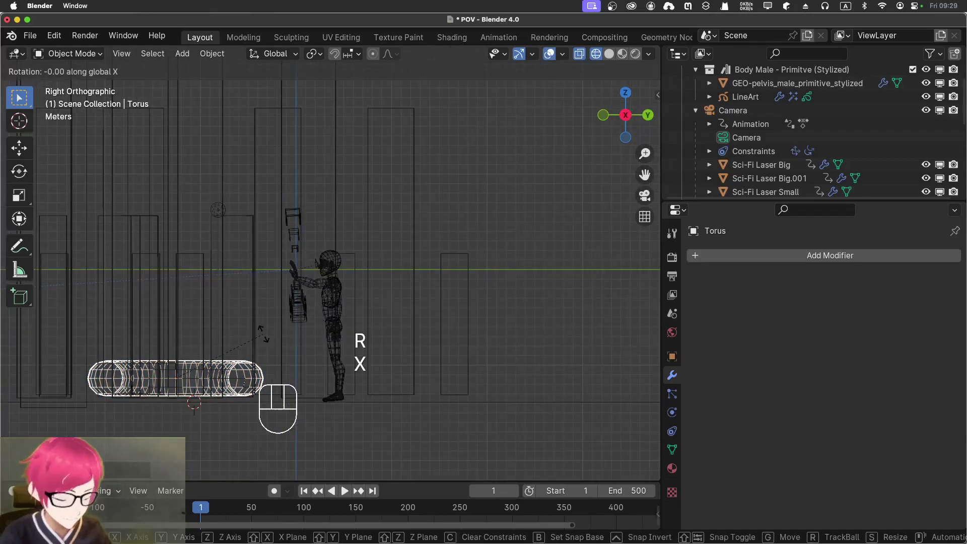
{"action": "key", "text": "KP_9"}
{"action": "key", "text": "KP_0"}
{"action": "key", "text": "Return"}
Raise the upright torus towards the figure and position it around the raised hand as framed by the camera.
{"action": "key", "text": "g"}
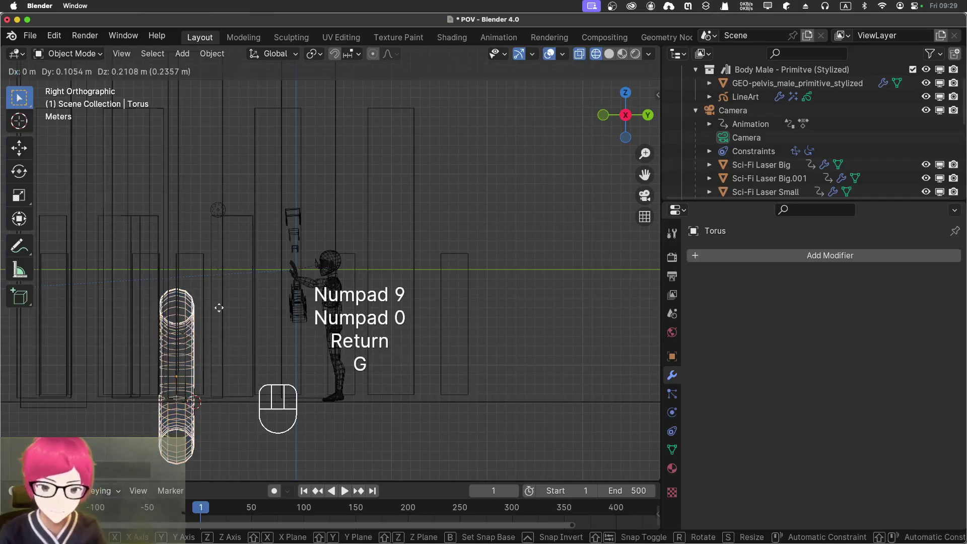
{"action": "left_click", "coordinate": [248, 278]}
{"action": "key", "text": "KP_1"}
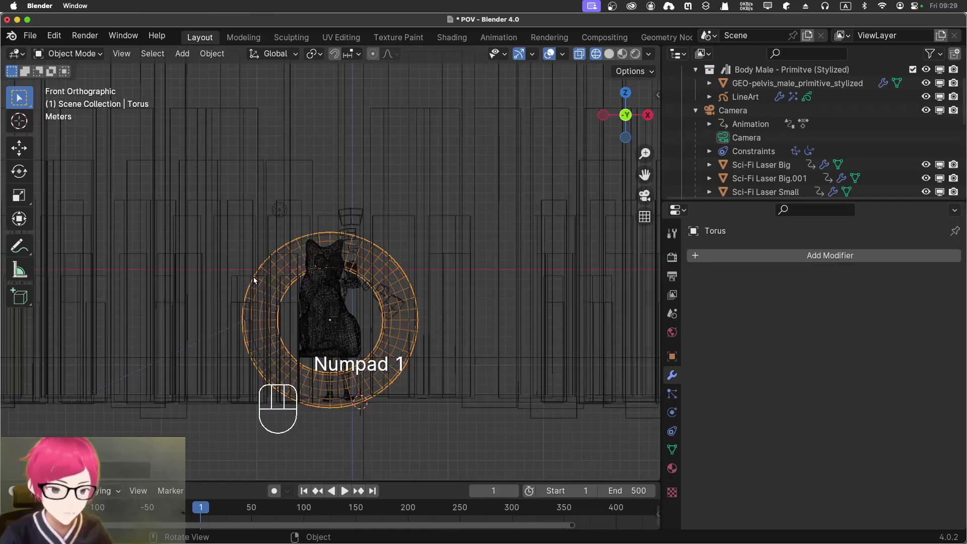
{"action": "key", "text": "KP_0"}
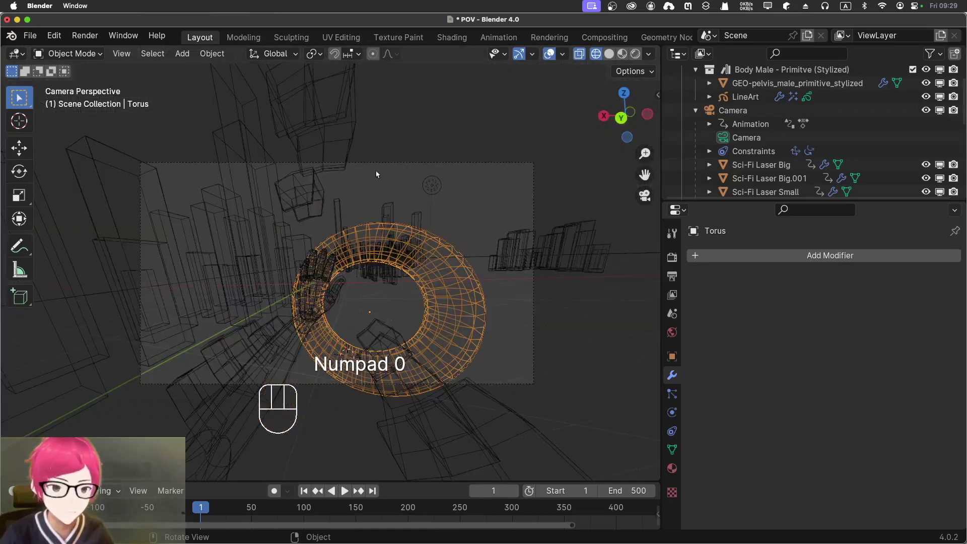
{"action": "key", "text": "g"}
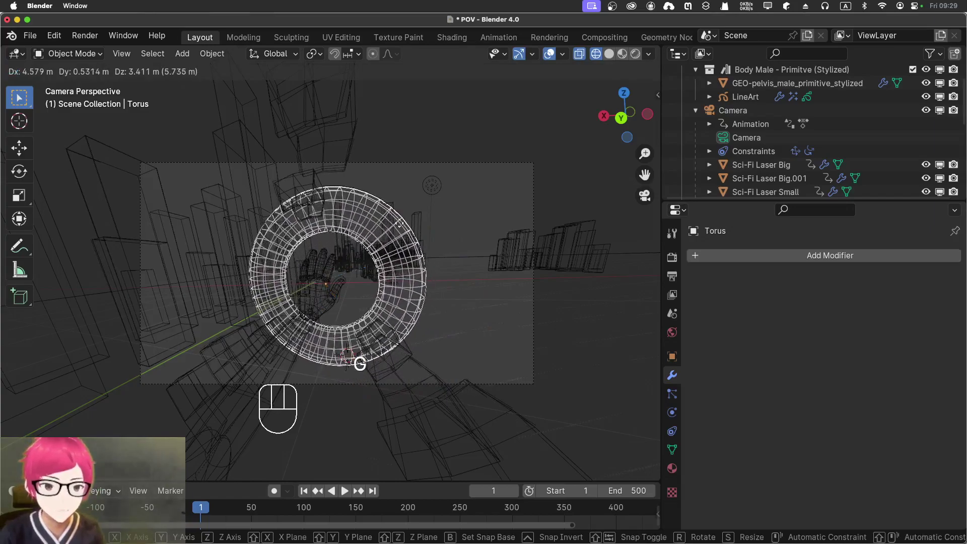
{"action": "left_click", "coordinate": [375, 225]}
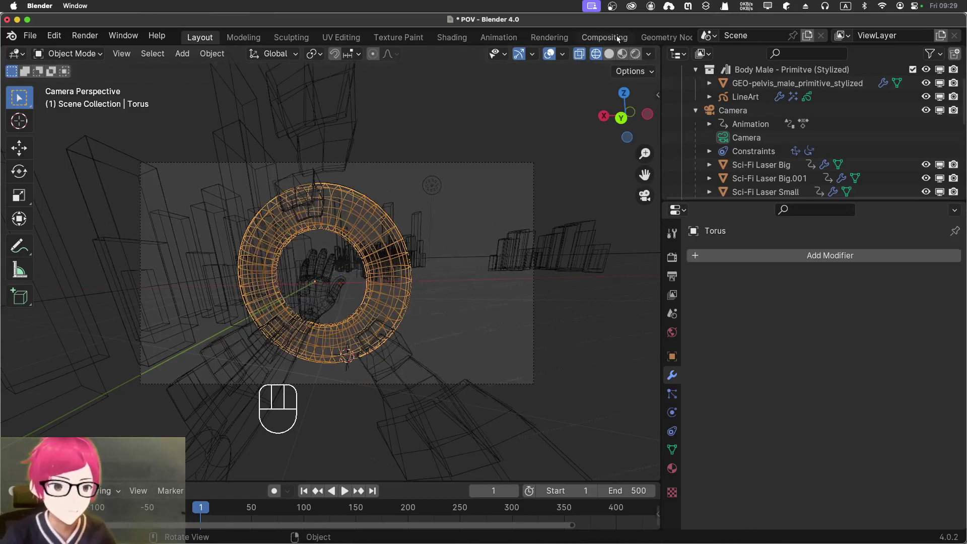
Play the animation from the camera in material preview and rendered shading, stop it, and return to frame 1.
{"action": "left_click", "coordinate": [623, 55]}
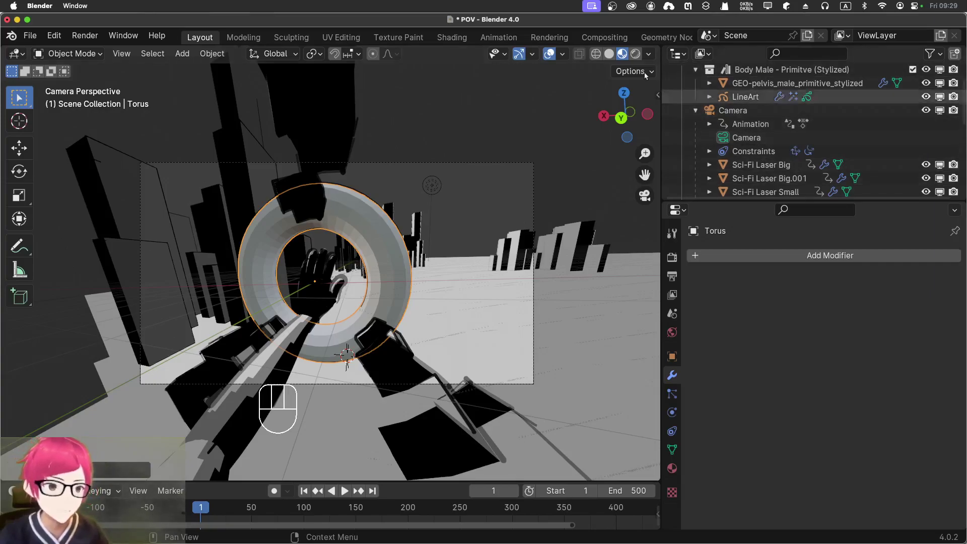
{"action": "key", "text": "space"}
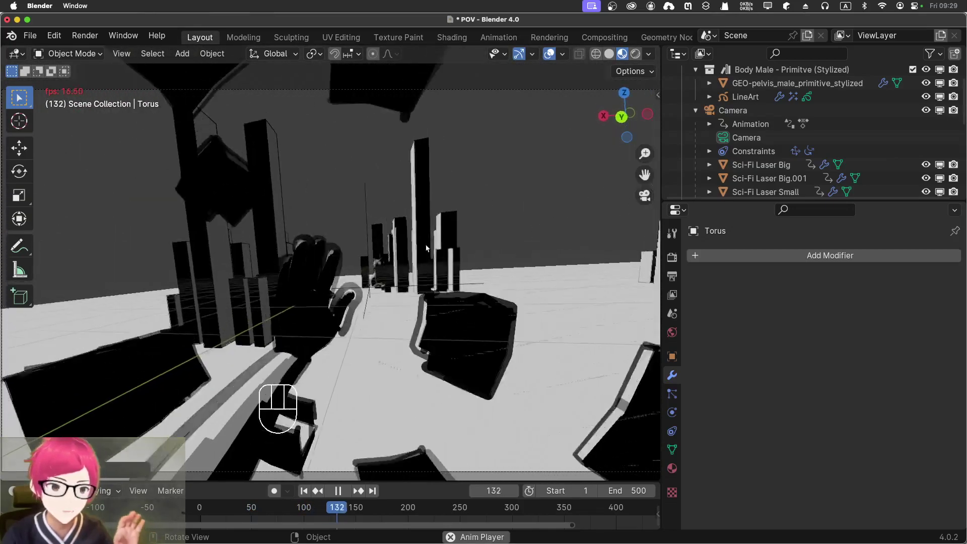
{"action": "left_click", "coordinate": [635, 53]}
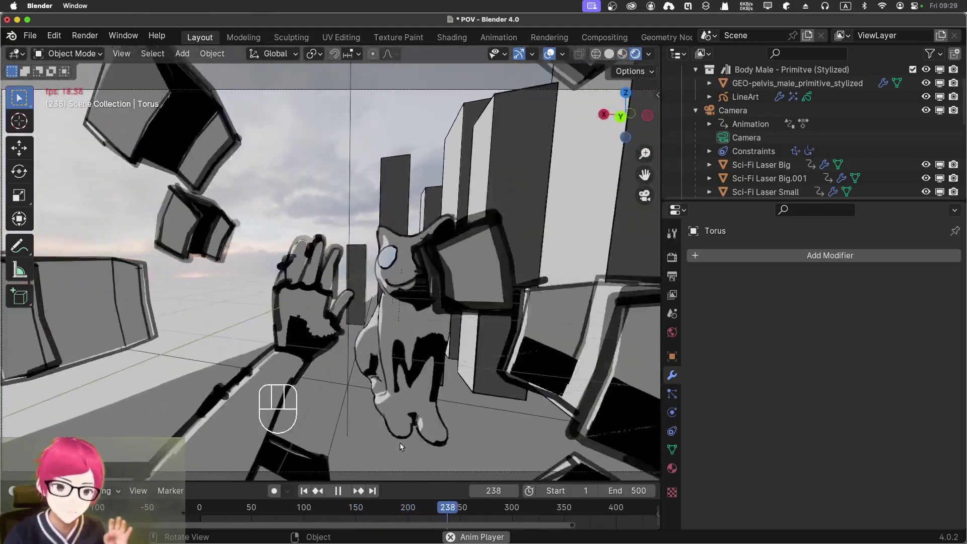
{"action": "left_click", "coordinate": [338, 491]}
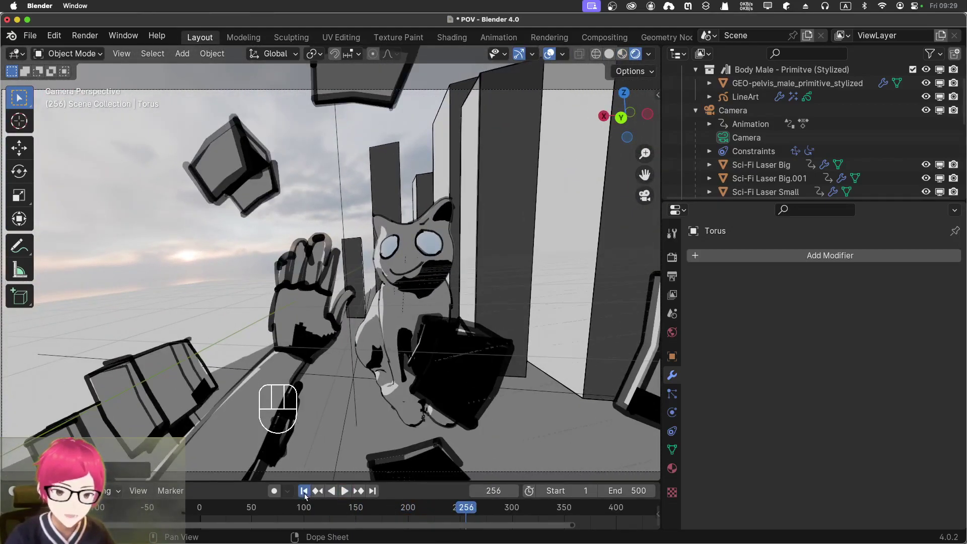
{"action": "left_click", "coordinate": [303, 490]}
Return to solid shading, leave the camera view, and select the camera in front of the figure's face.
{"action": "left_click", "coordinate": [545, 370]}
{"action": "left_click", "coordinate": [609, 53]}
{"action": "middle_click_drag", "start_coordinate": [546, 258], "coordinate": [294, 242]}
{"action": "left_click", "coordinate": [307, 267]}
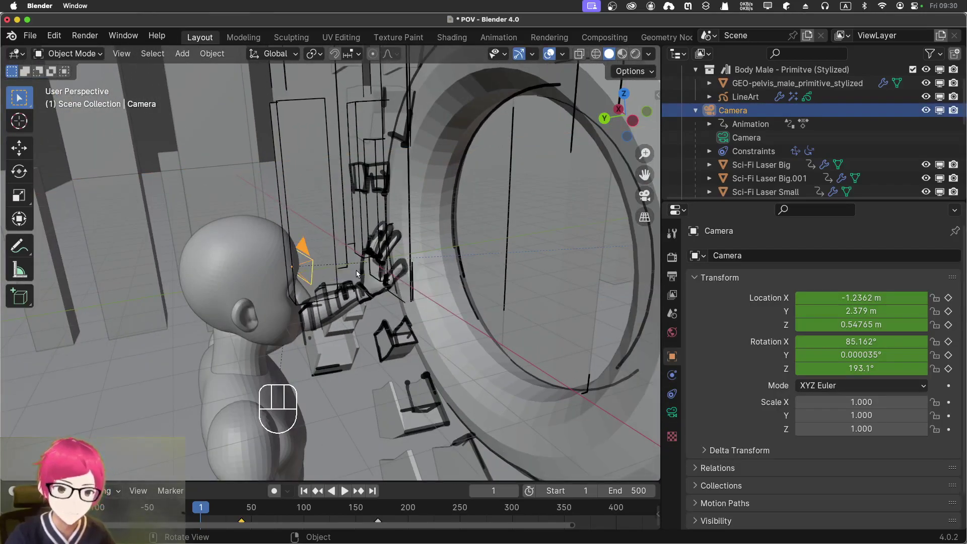
Enlarge the timeline area, preview the camera's motion, and set the current frame to 0.
{"action": "left_click_drag", "start_coordinate": [410, 482], "coordinate": [410, 416]}
{"action": "key", "text": "space"}
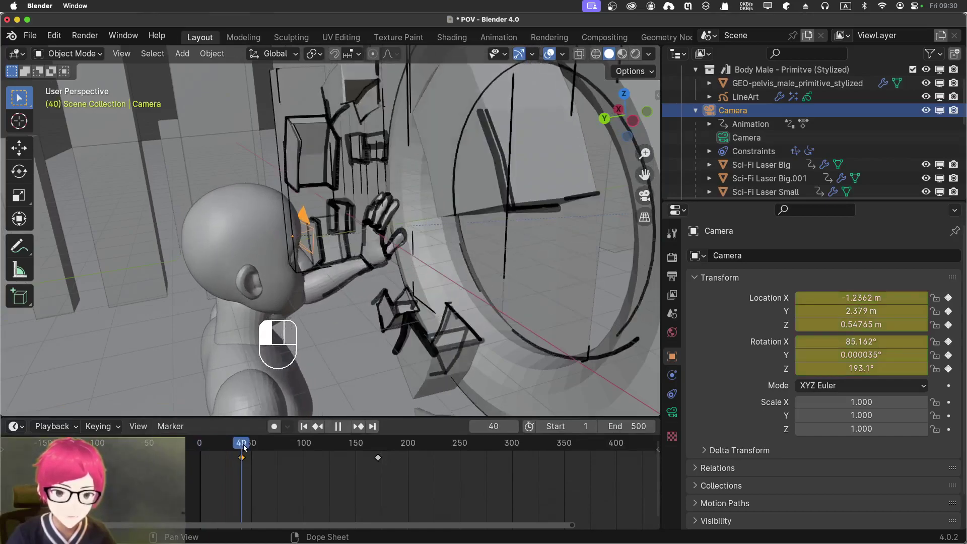
{"action": "left_click_drag", "start_coordinate": [262, 448], "coordinate": [198, 448]}
{"action": "key", "text": "space"}
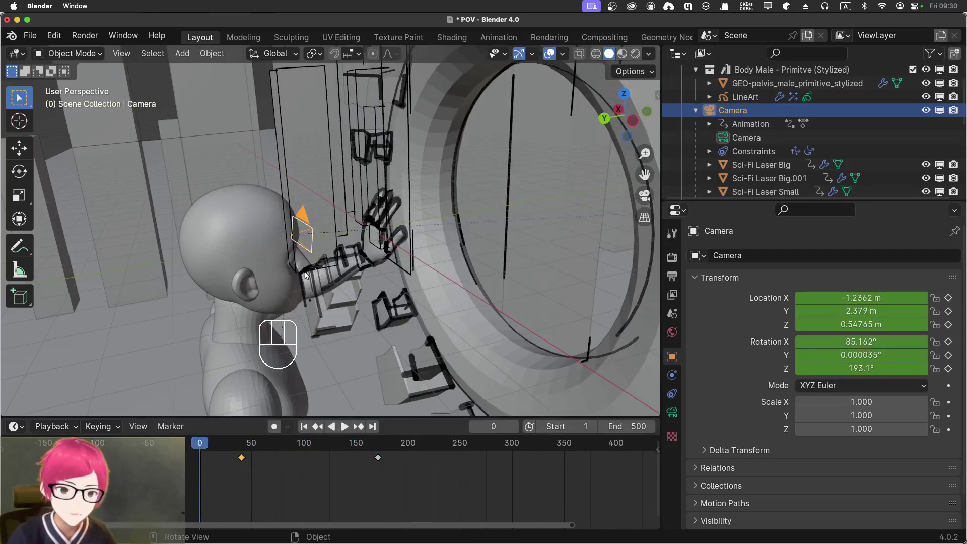
Highlight the figure's chest and the Camera's children Sci-Fi Laser Big, Sci-Fi Laser Big.001 and GEO-pelvis_male_primitive_stylized in turn.
{"action": "left_click", "coordinate": [233, 372]}
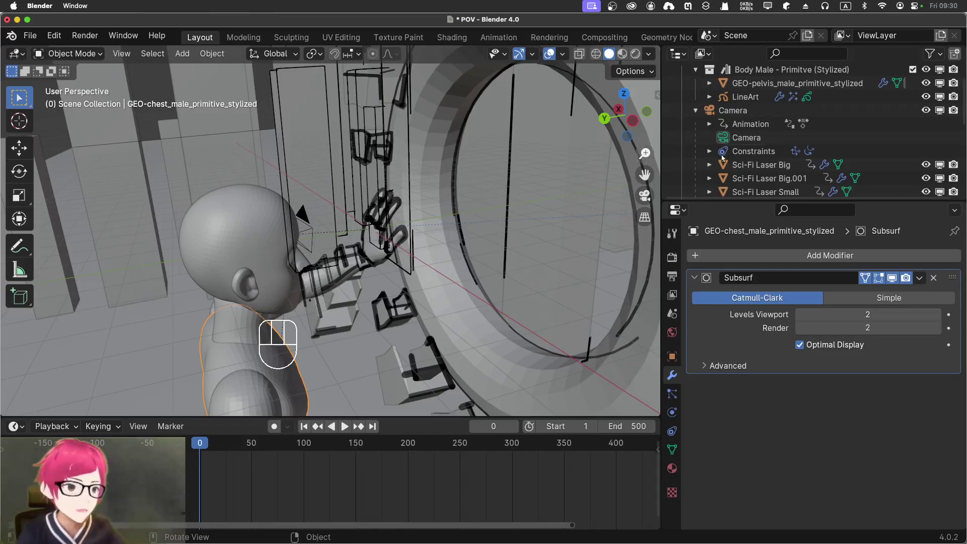
{"action": "left_click", "coordinate": [783, 165]}
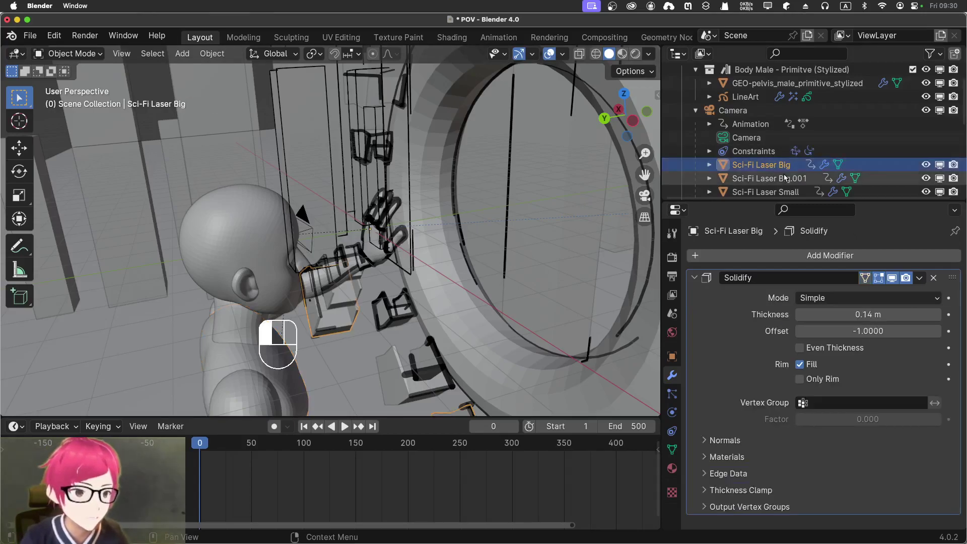
{"action": "left_click", "coordinate": [768, 179]}
{"action": "scroll", "coordinate": [764, 184], "scroll_direction": "down", "scroll_amount": 2}
{"action": "scroll", "coordinate": [764, 186], "scroll_direction": "down", "scroll_amount": 2}
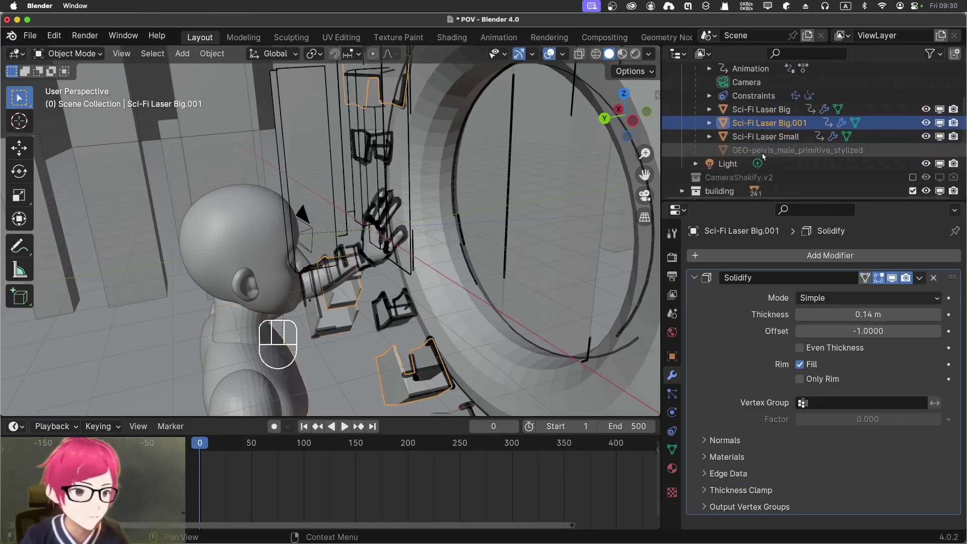
{"action": "left_click", "coordinate": [796, 152]}
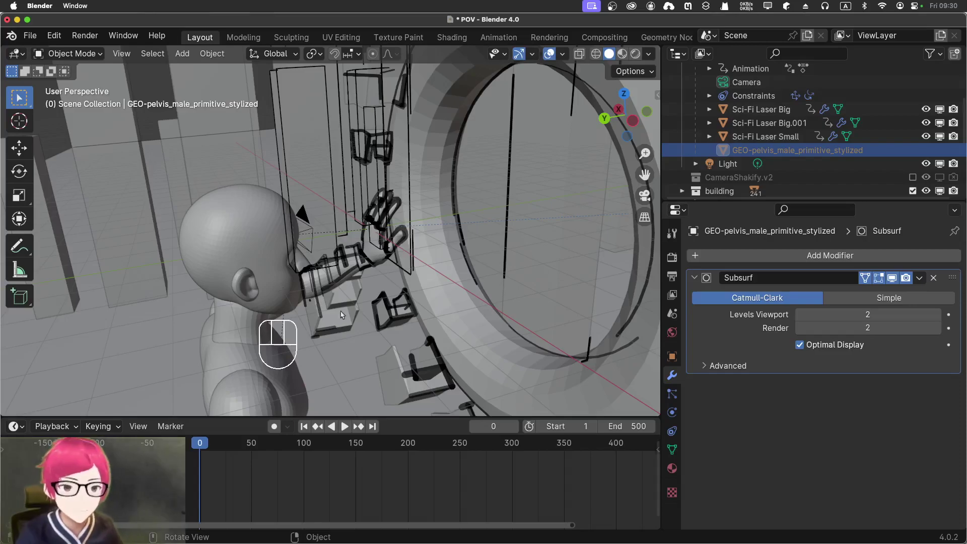
Select the torus together with the camera, keeping the camera as the active object.
{"action": "left_click", "coordinate": [464, 294]}
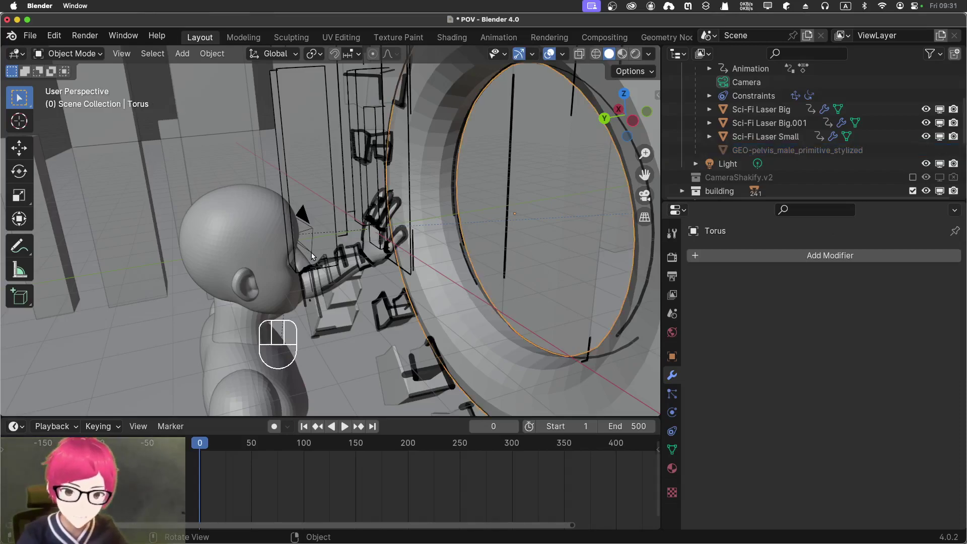
{"action": "key", "text": "shift"}
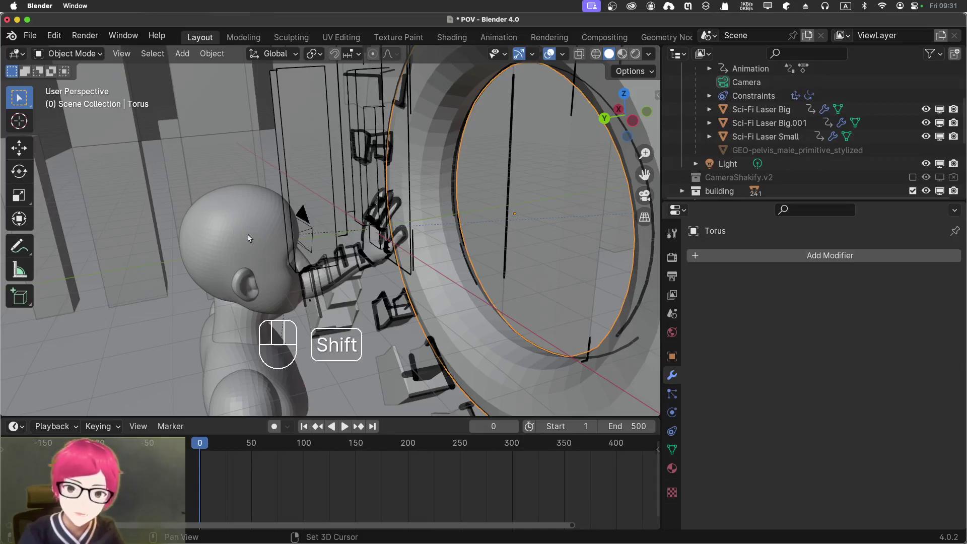
{"action": "left_click", "coordinate": [307, 235], "text": "shift"}
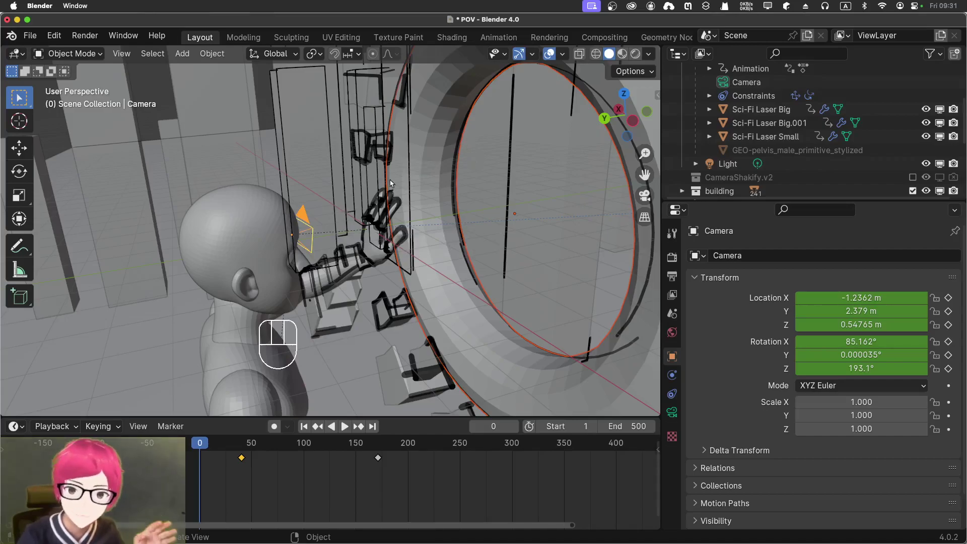
{"action": "scroll", "coordinate": [312, 209], "scroll_direction": "up", "scroll_amount": 6}
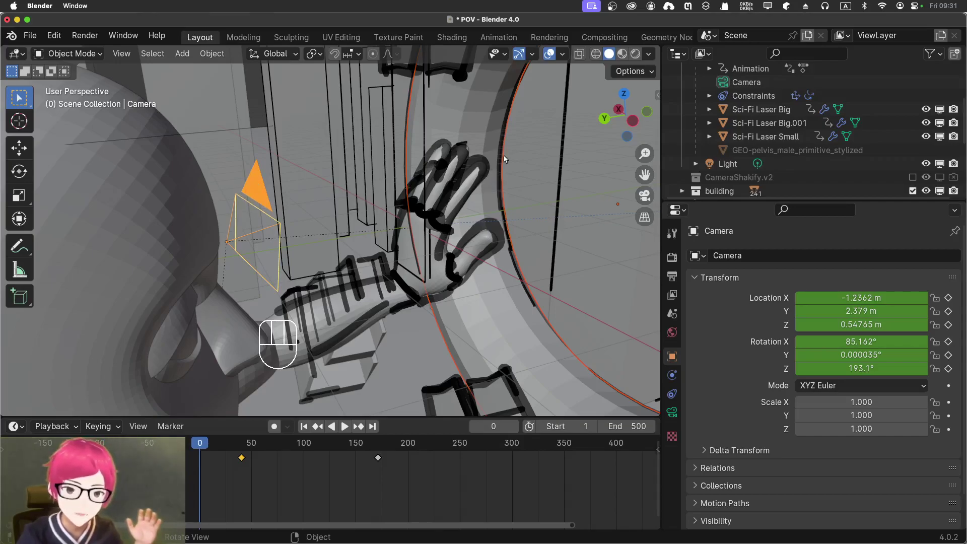
{"action": "scroll", "coordinate": [496, 191], "scroll_direction": "down", "scroll_amount": 3}
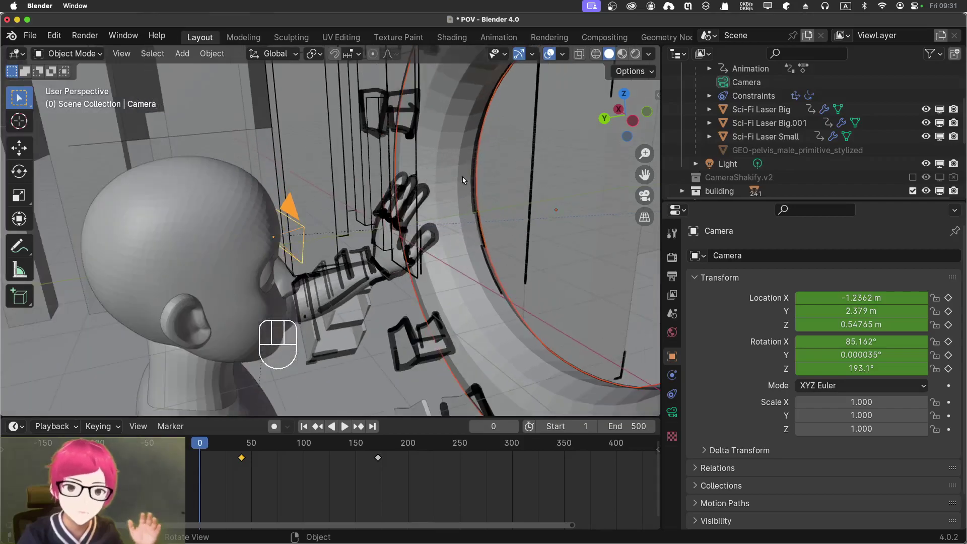
Clear the combined selection and select only the torus.
{"action": "left_click", "coordinate": [309, 149], "text": "shift"}
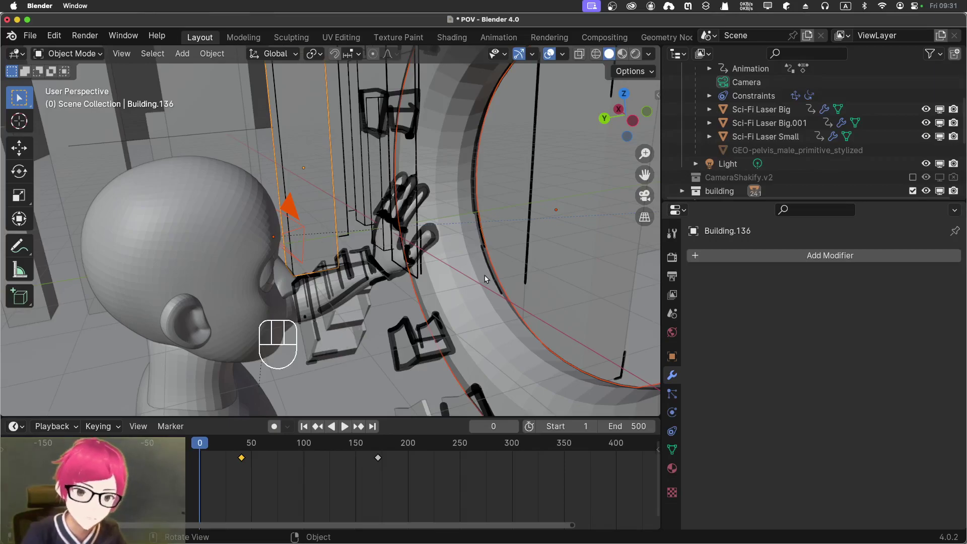
{"action": "left_click", "coordinate": [543, 280]}
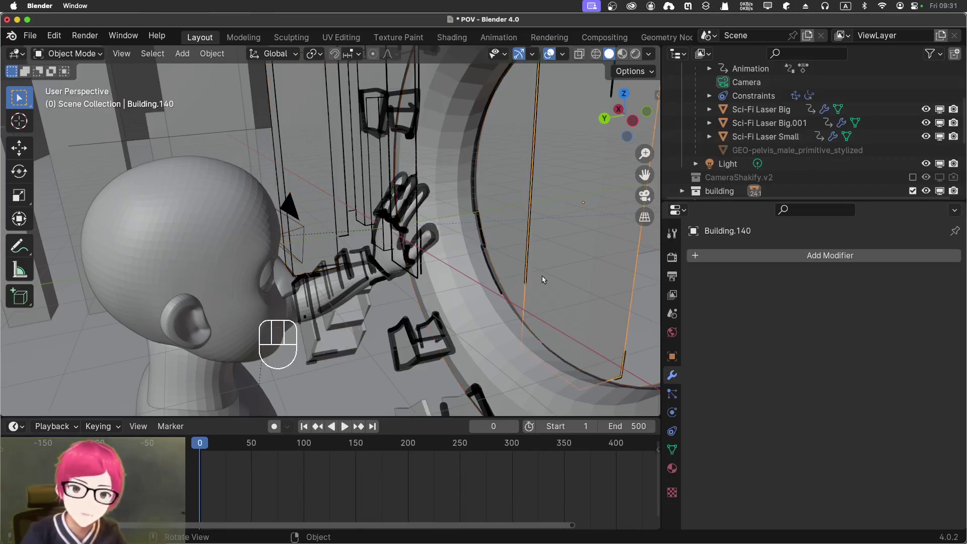
{"action": "left_click", "coordinate": [444, 126]}
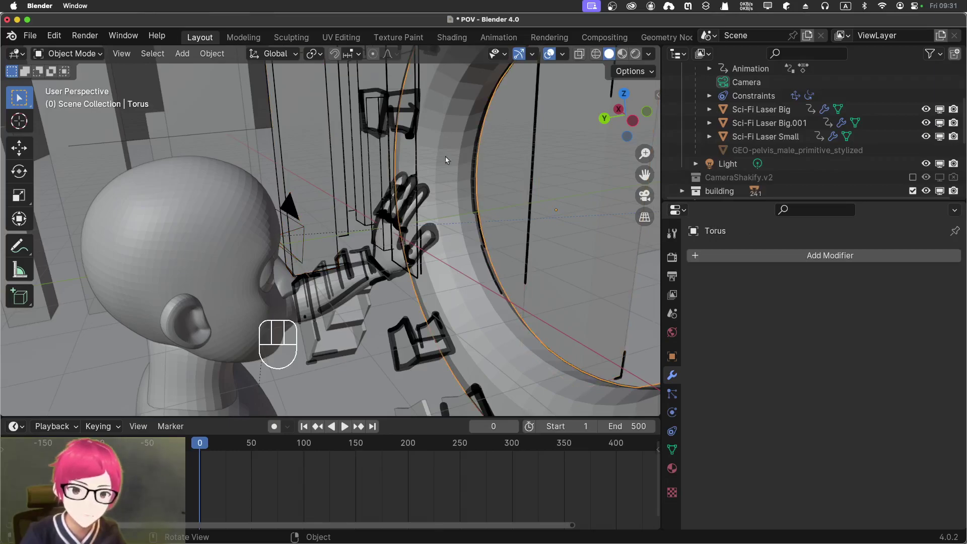
Parent the torus to the camera with the Object option, keeping the camera as the active object.
{"action": "left_click", "coordinate": [298, 233], "text": "shift"}
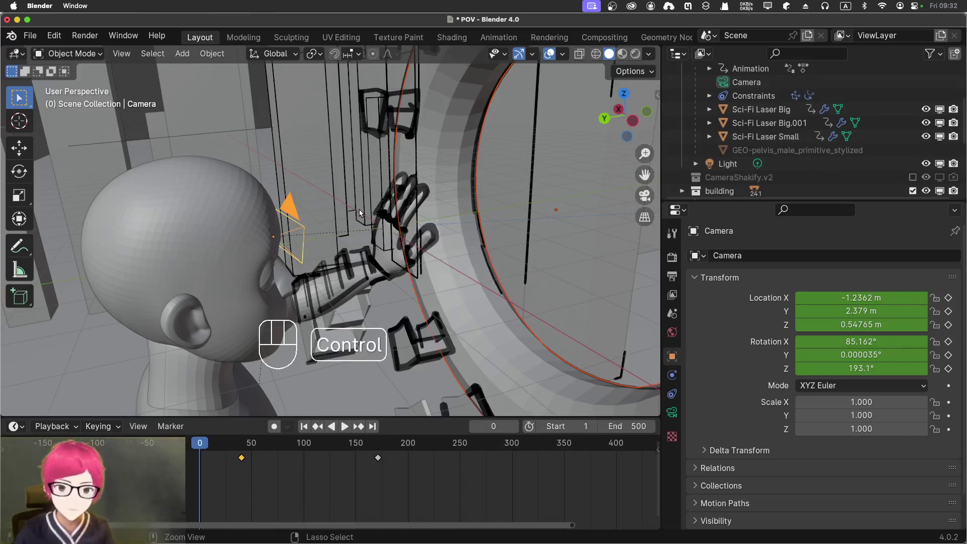
{"action": "key", "text": "ctrl+p"}
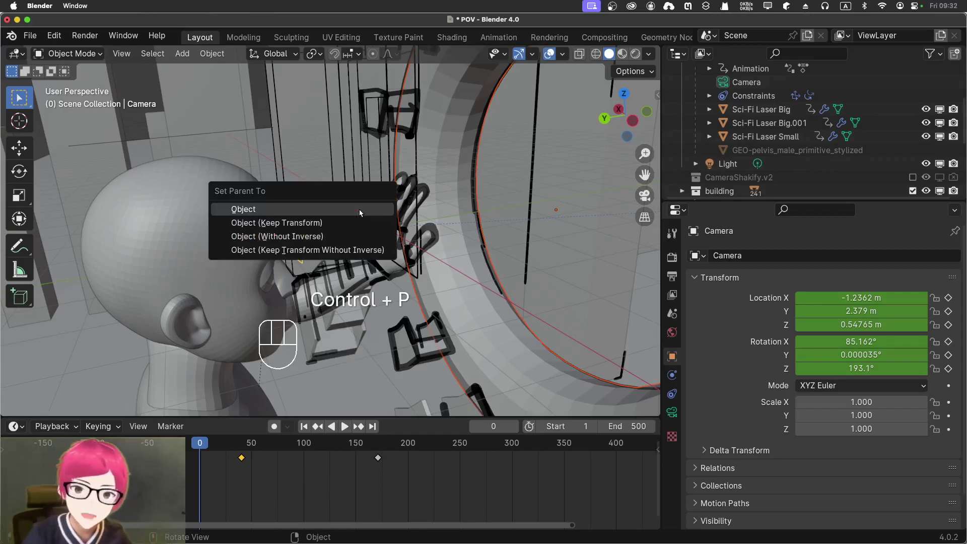
{"action": "left_click", "coordinate": [357, 210]}
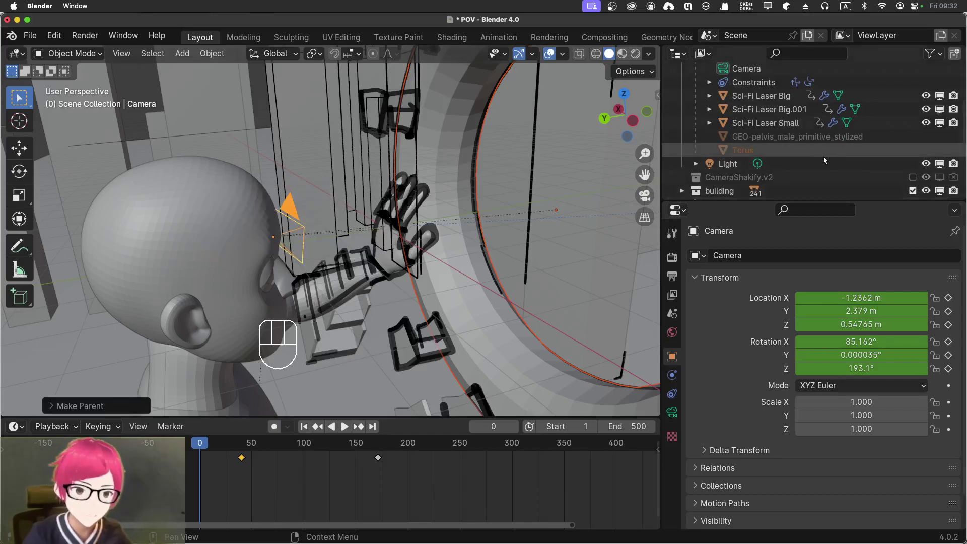
Select the parented torus in the scene hierarchy, then collapse and re-expand the Camera's children to check its place there.
{"action": "left_click", "coordinate": [763, 150]}
{"action": "scroll", "coordinate": [755, 138], "scroll_direction": "up", "scroll_amount": 4}
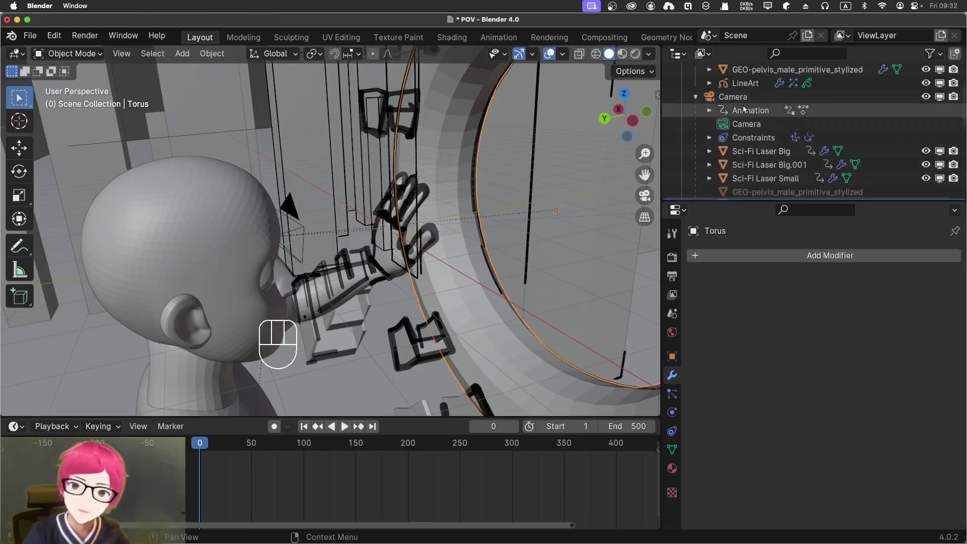
{"action": "left_click", "coordinate": [695, 97]}
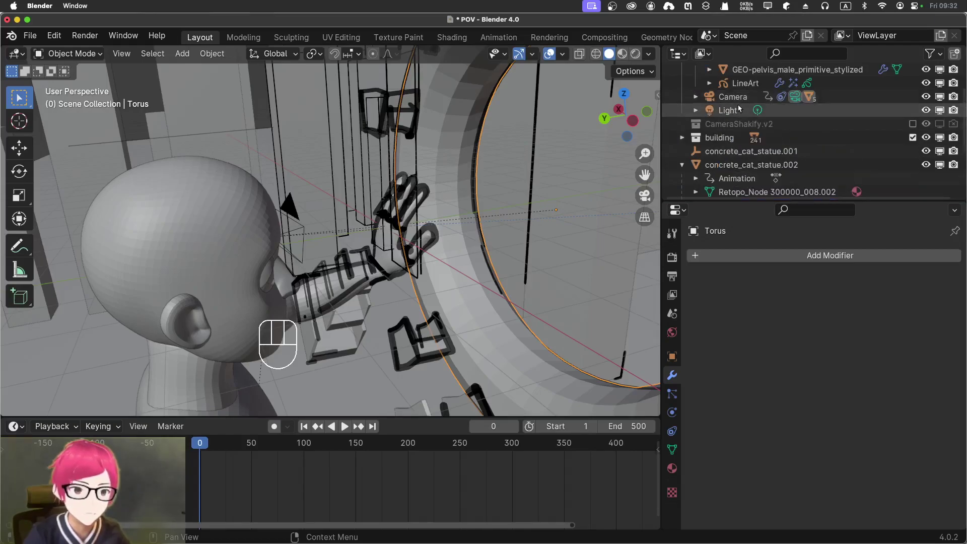
{"action": "left_click", "coordinate": [695, 97]}
{"action": "scroll", "coordinate": [715, 98], "scroll_direction": "down", "scroll_amount": 5}
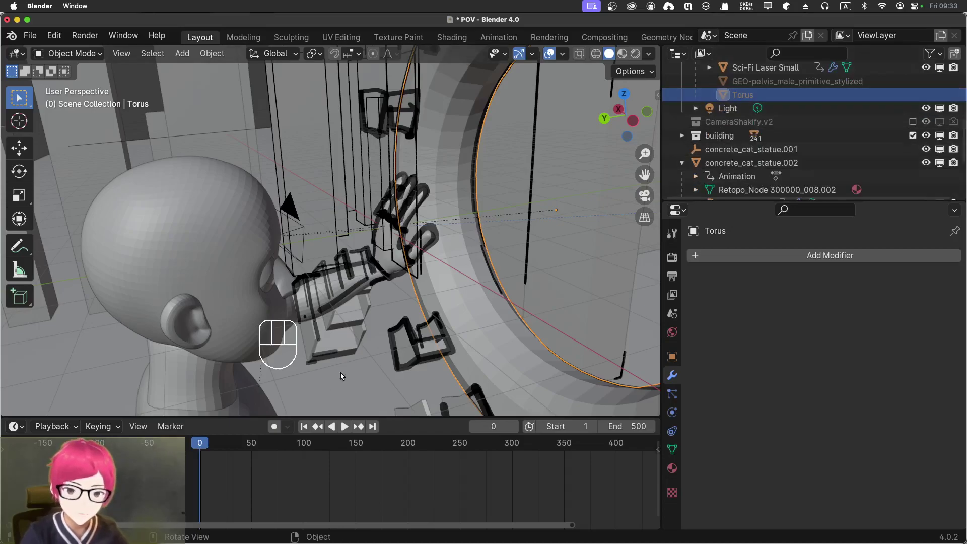
Play the animation through the scene camera and switch the viewport to rendered shading.
{"action": "key", "text": "KP_0"}
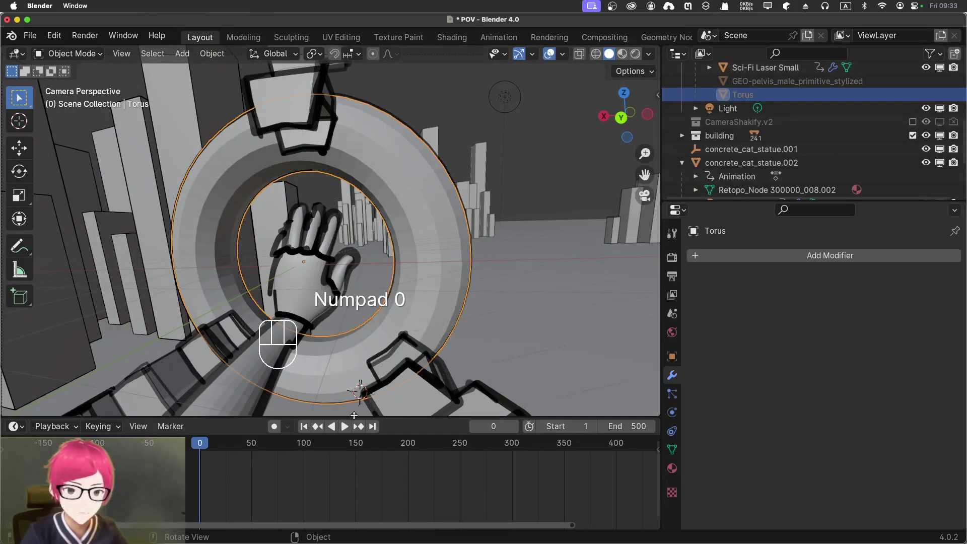
{"action": "left_click", "coordinate": [344, 426]}
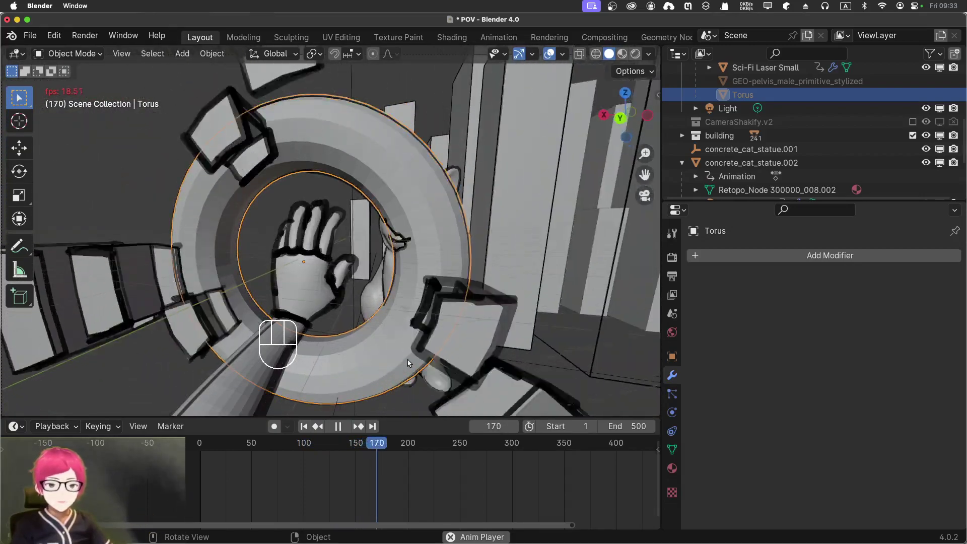
{"action": "left_click", "coordinate": [636, 54]}
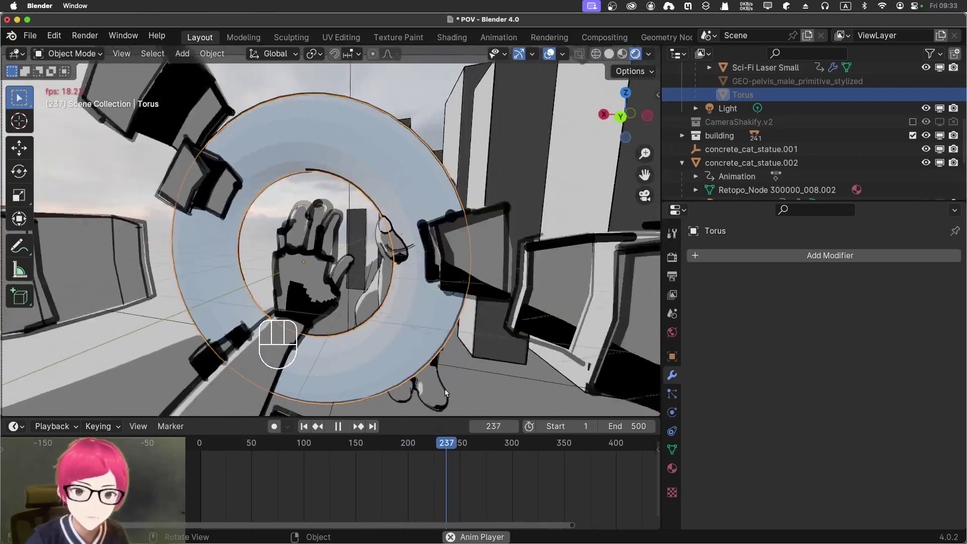
Watch the torus follow the camera from outside the camera view, and stop playback at frame 342.
{"action": "scroll", "coordinate": [397, 355], "scroll_direction": "down", "scroll_amount": 3}
{"action": "scroll", "coordinate": [402, 353], "scroll_direction": "up", "scroll_amount": 1}
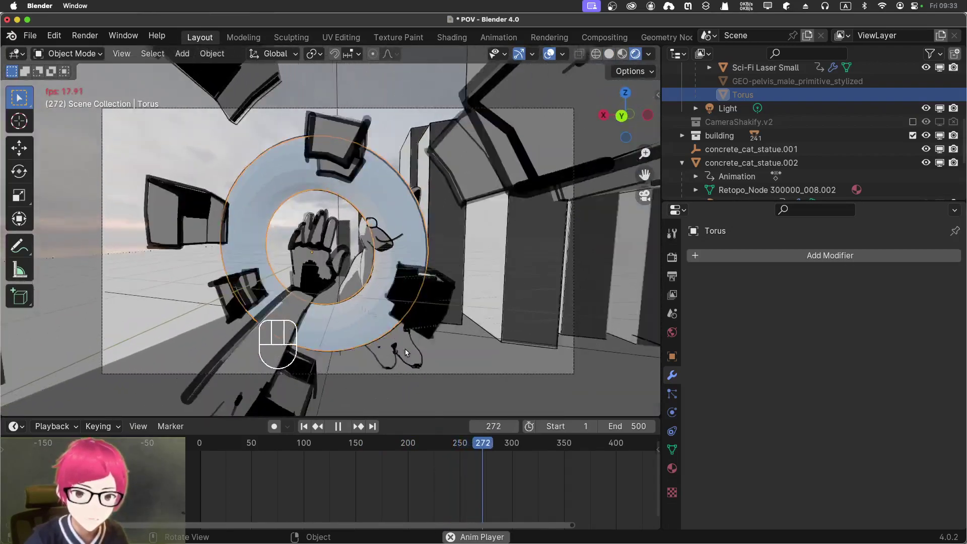
{"action": "middle_click_drag", "start_coordinate": [405, 348], "coordinate": [430, 337]}
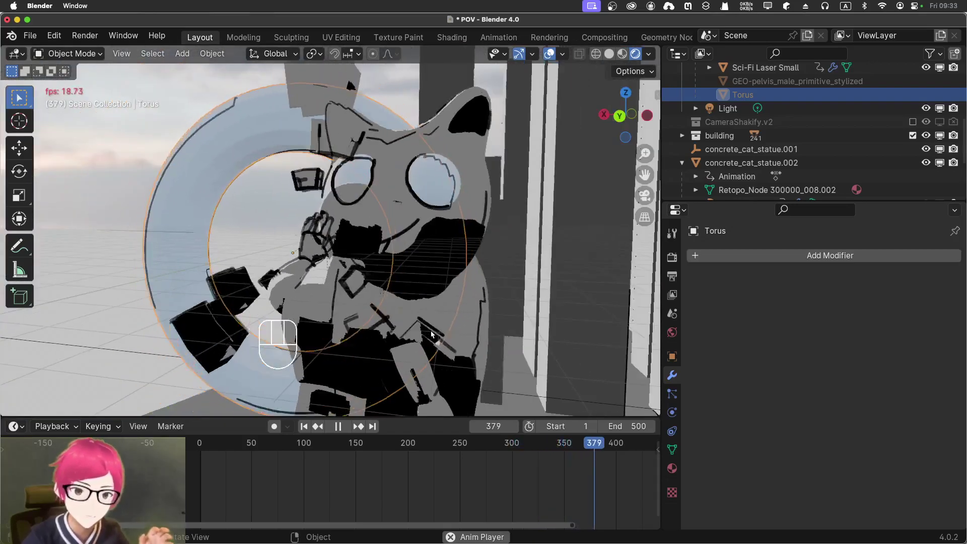
{"action": "scroll", "coordinate": [431, 334], "scroll_direction": "down", "scroll_amount": 5}
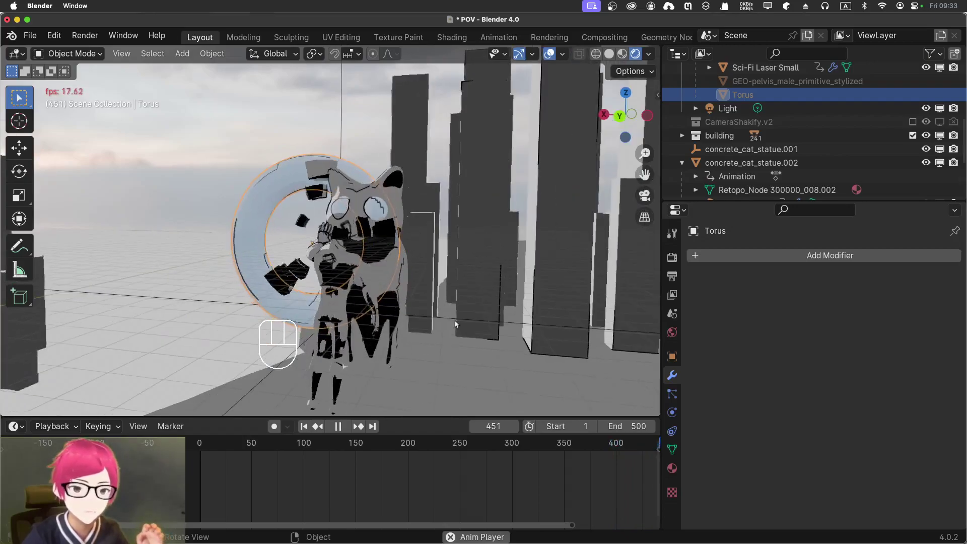
{"action": "middle_click_drag", "start_coordinate": [451, 382], "coordinate": [361, 371]}
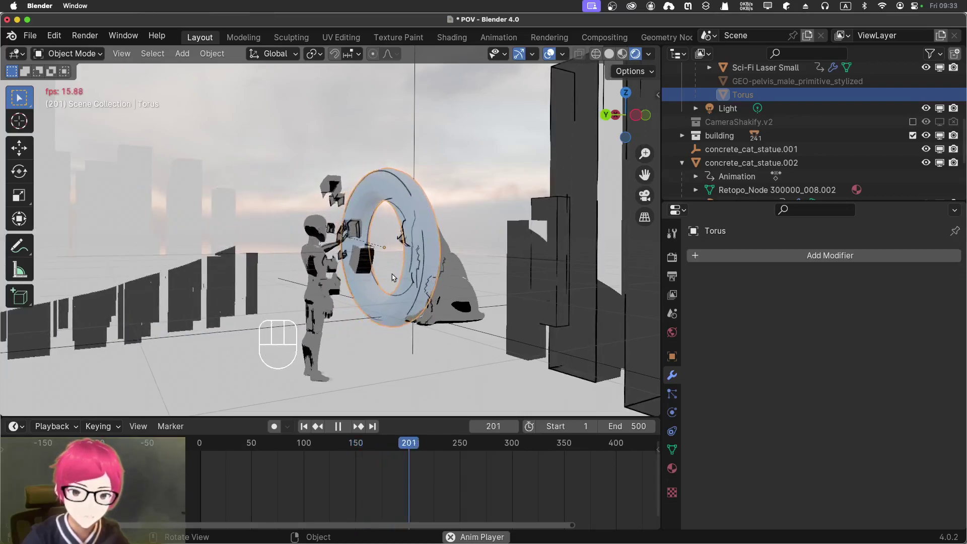
{"action": "left_click", "coordinate": [346, 428]}
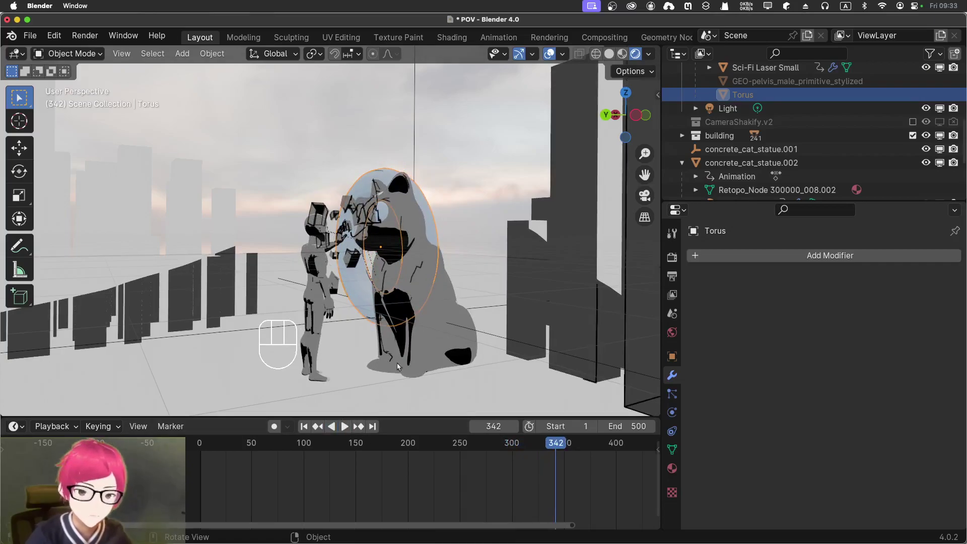
Return to the full camera frame, select the Camera object and try to move it with walk/fly navigation.
{"action": "key", "text": "KP_0"}
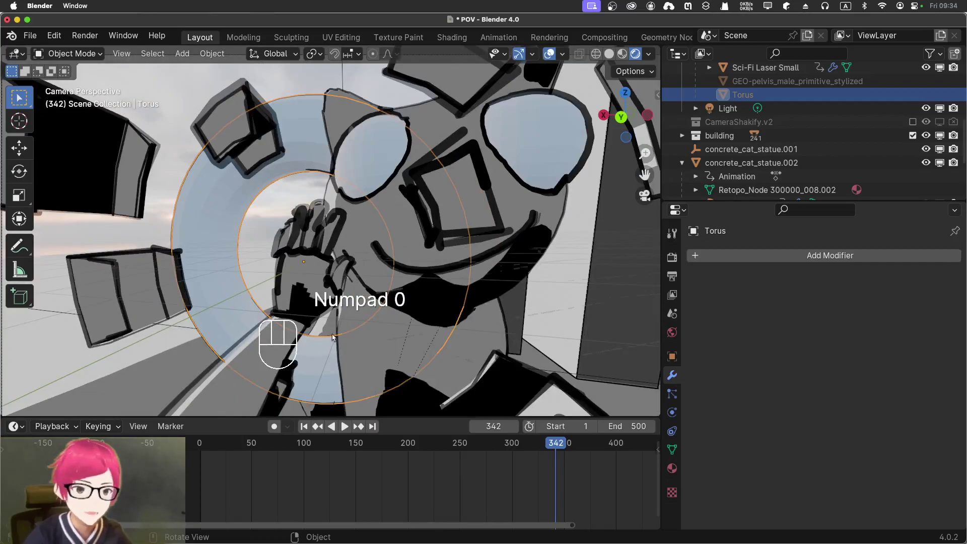
{"action": "scroll", "coordinate": [430, 286], "scroll_direction": "down", "scroll_amount": 2}
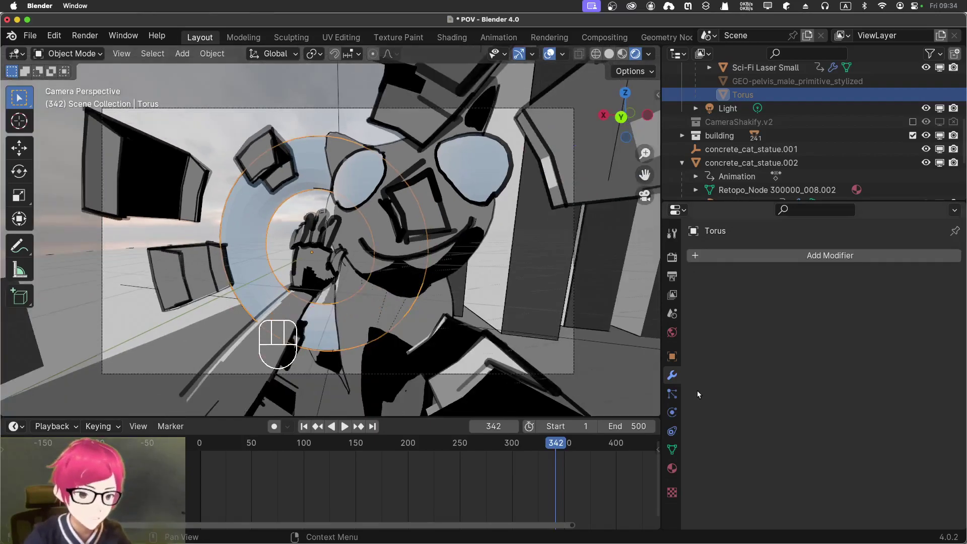
{"action": "scroll", "coordinate": [757, 149], "scroll_direction": "up", "scroll_amount": 5}
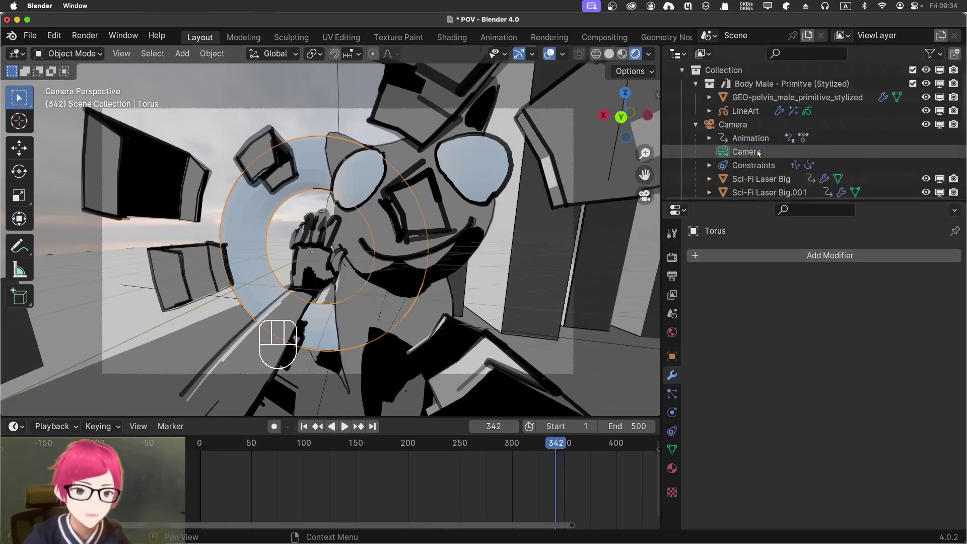
{"action": "left_click", "coordinate": [742, 126]}
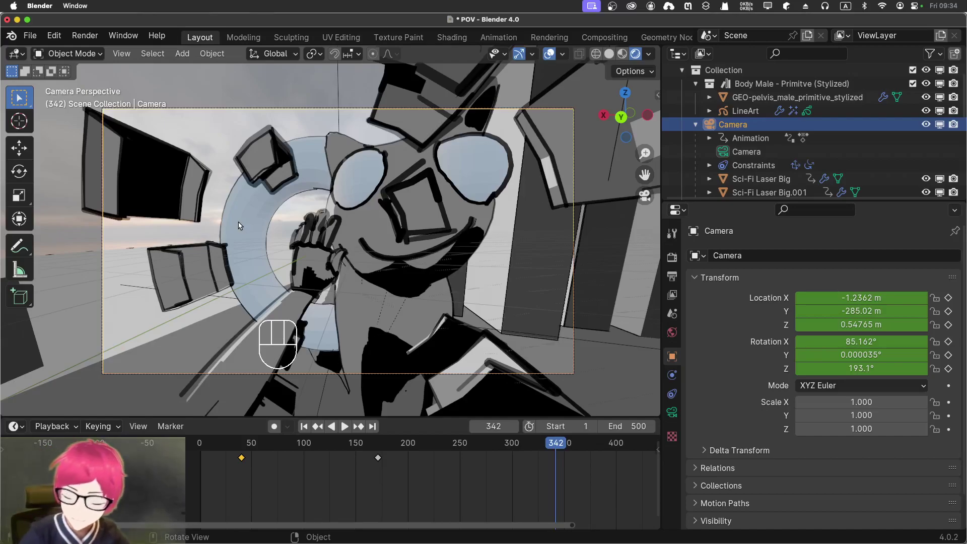
{"action": "key", "text": "shift+grave"}
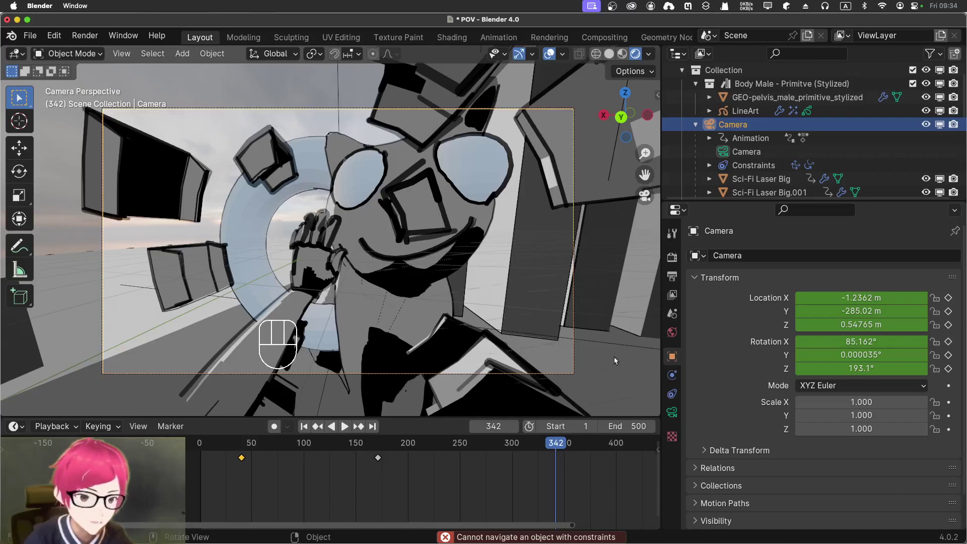
Inspect the Camera's object constraints and the Camera Shakify add-on in the preferences, clearing the add-on search before closing them.
{"action": "left_click", "coordinate": [672, 394]}
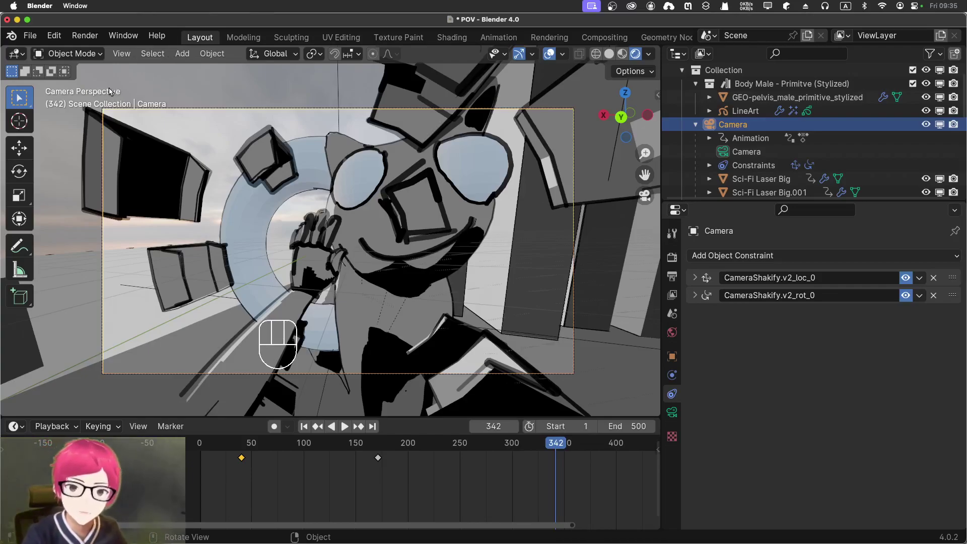
{"action": "left_click", "coordinate": [54, 38]}
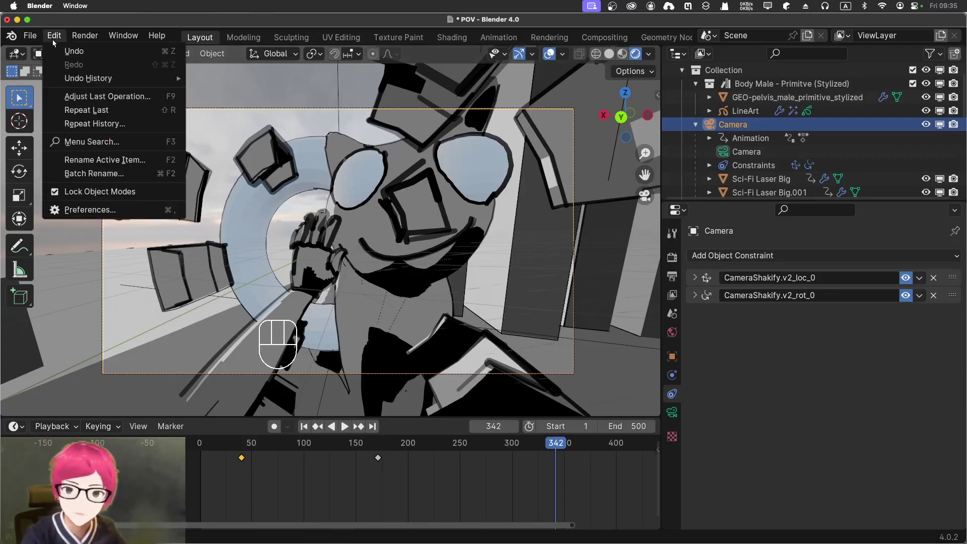
{"action": "left_click", "coordinate": [162, 209]}
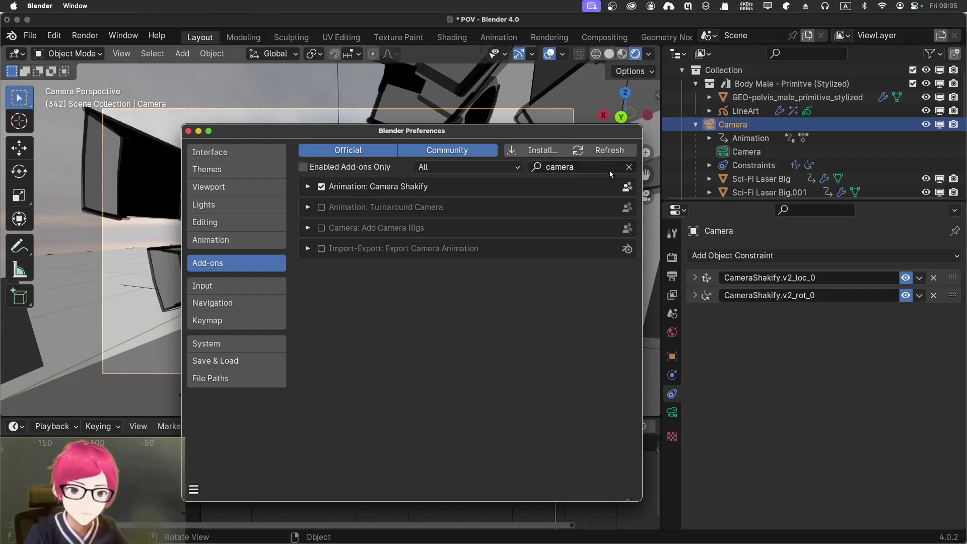
{"action": "left_click", "coordinate": [631, 169]}
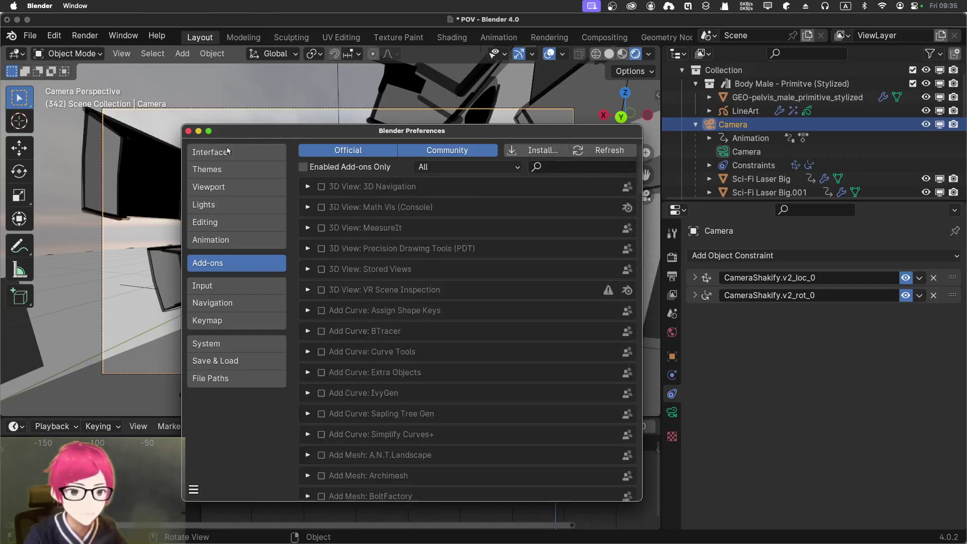
{"action": "left_click", "coordinate": [188, 131]}
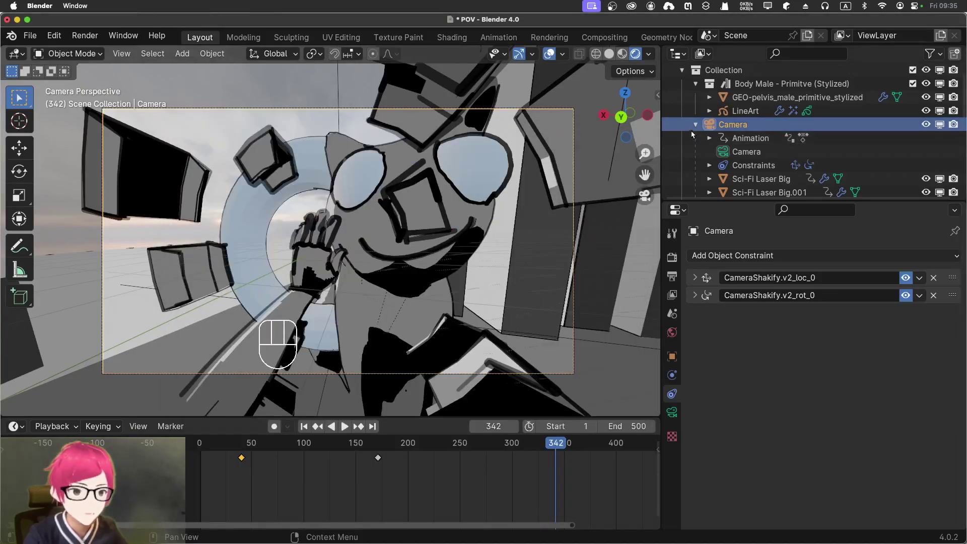
Show the Camera's Camera Shakify settings, try adding an Investigation shake, remove it again, and view the shake type choices.
{"action": "left_click", "coordinate": [724, 124]}
{"action": "left_click", "coordinate": [675, 417]}
{"action": "scroll", "coordinate": [755, 403], "scroll_direction": "down", "scroll_amount": 10}
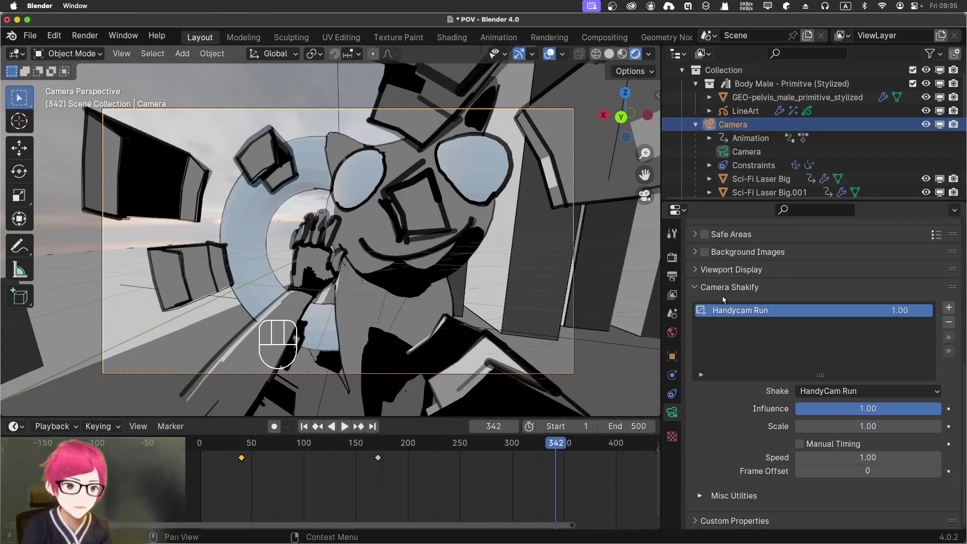
{"action": "left_click", "coordinate": [948, 308]}
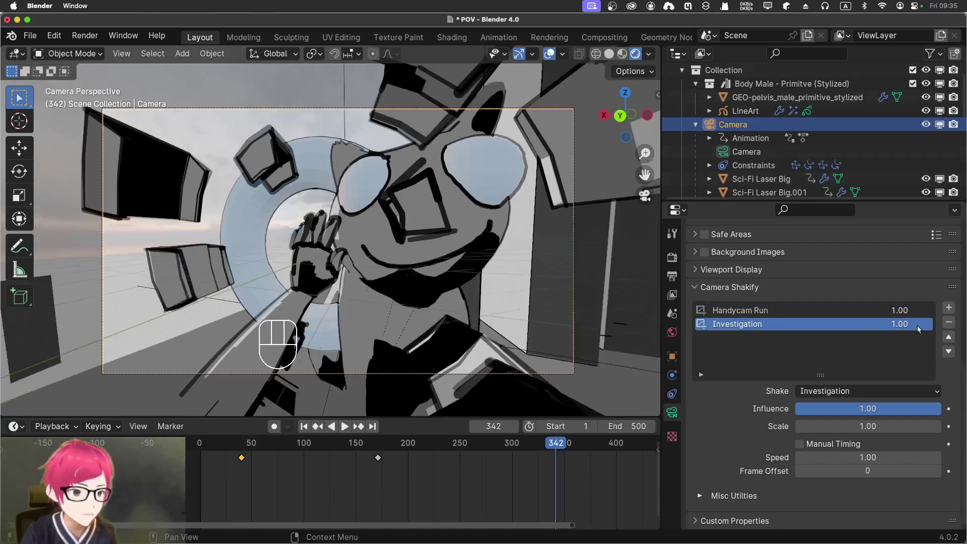
{"action": "left_click", "coordinate": [948, 322]}
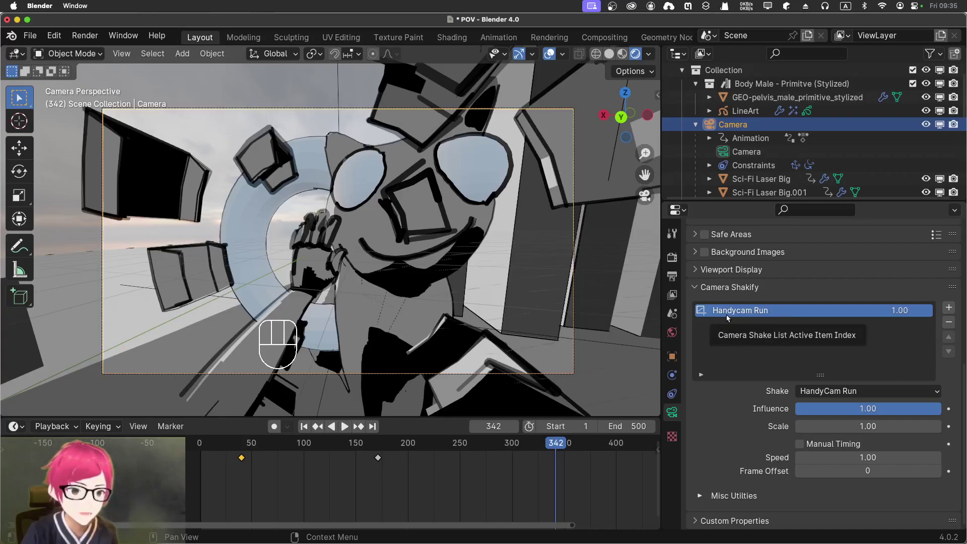
{"action": "left_click", "coordinate": [817, 391]}
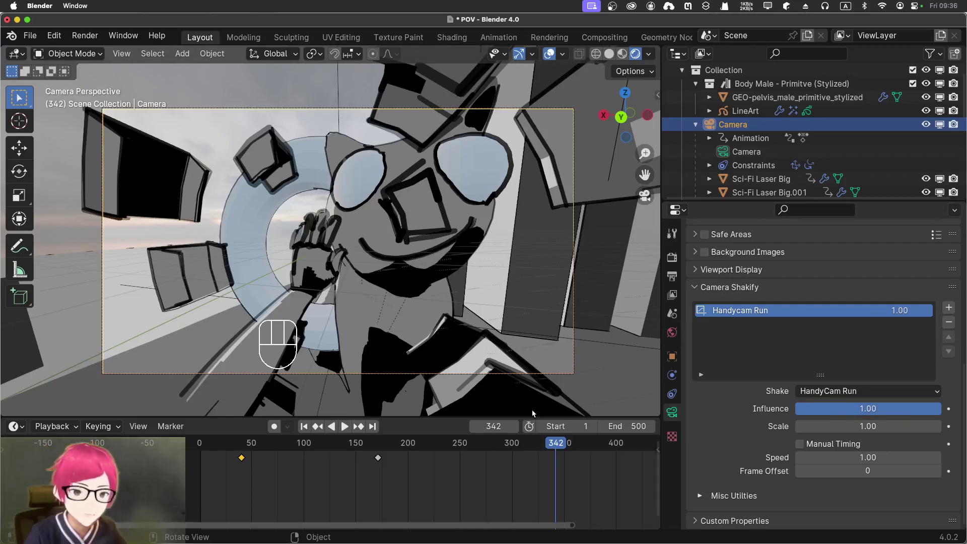
Set the current frame to 0 and frame the hand and torus in the camera view.
{"action": "left_click_drag", "start_coordinate": [556, 442], "coordinate": [228, 388]}
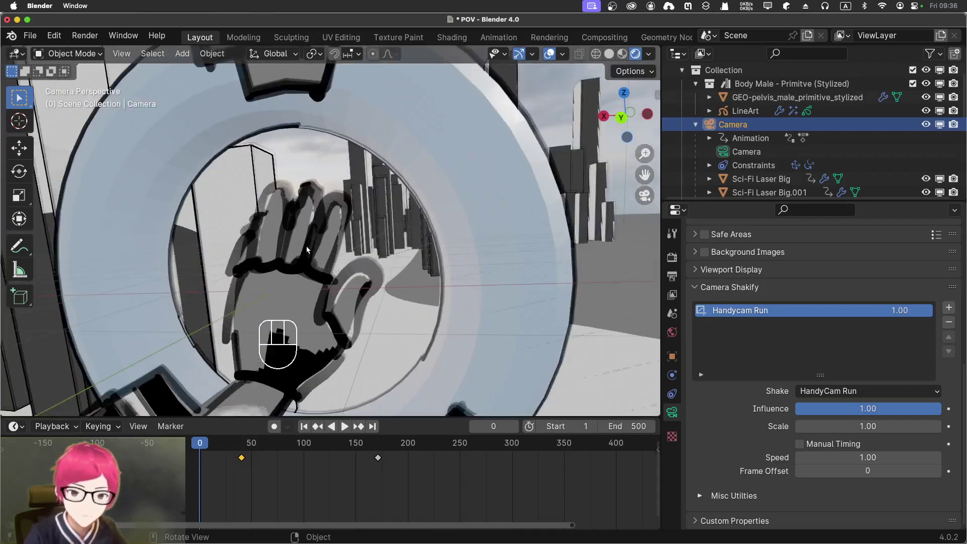
{"action": "scroll", "coordinate": [249, 222], "scroll_direction": "up", "scroll_amount": 5}
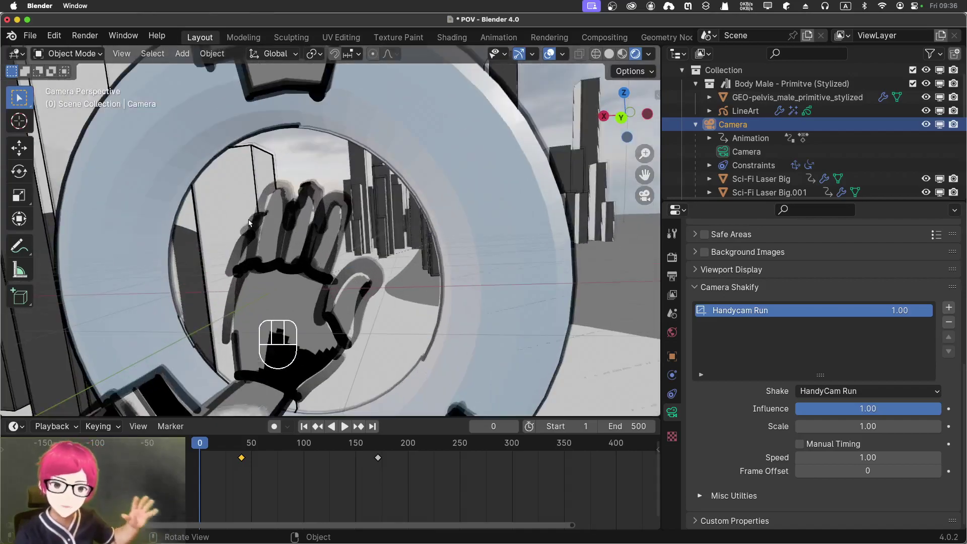
{"action": "scroll", "coordinate": [272, 217], "scroll_direction": "down", "scroll_amount": 3}
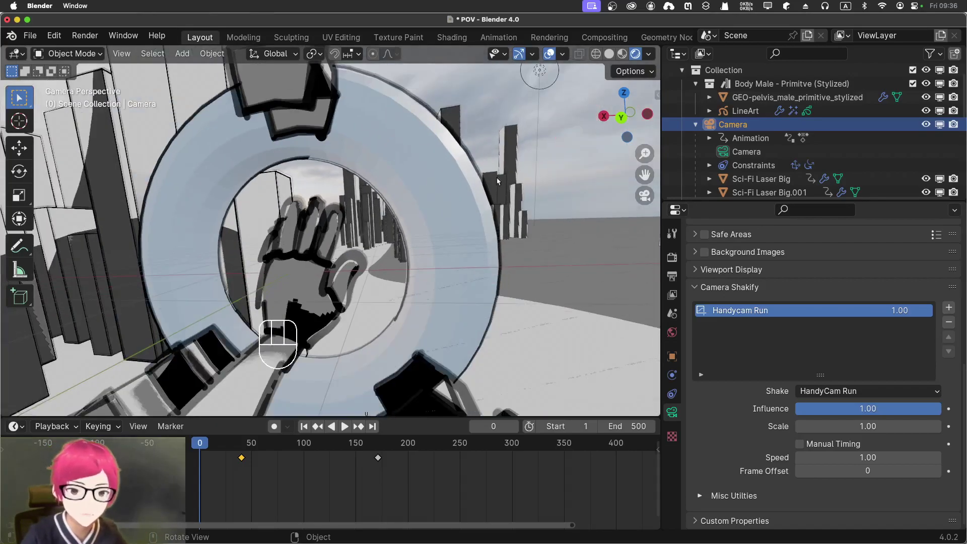
Collapse the Camera's hierarchy, select the LineArt object, and review its visual effects and Line Art modifier.
{"action": "left_click", "coordinate": [691, 125]}
{"action": "left_click", "coordinate": [730, 112]}
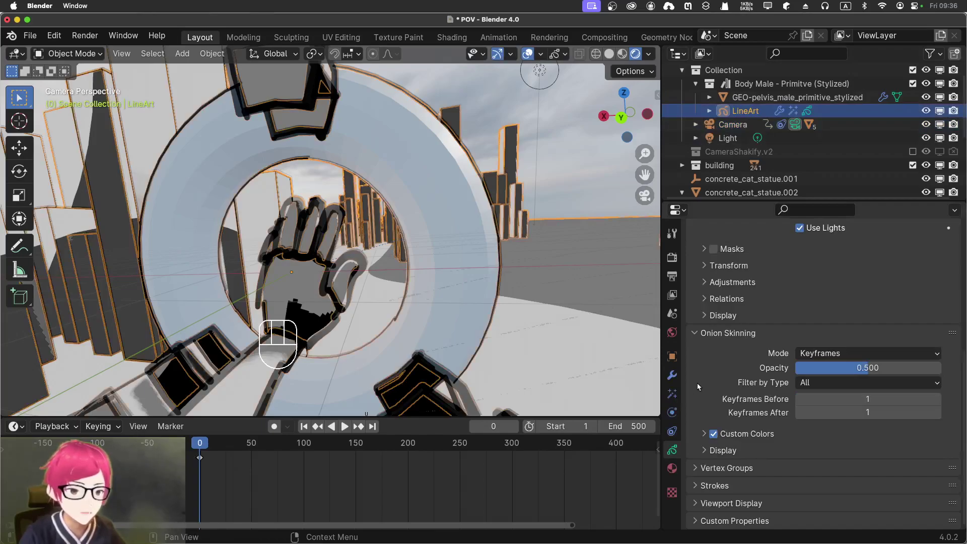
{"action": "left_click", "coordinate": [672, 393]}
{"action": "scroll", "coordinate": [722, 345], "scroll_direction": "up", "scroll_amount": 6}
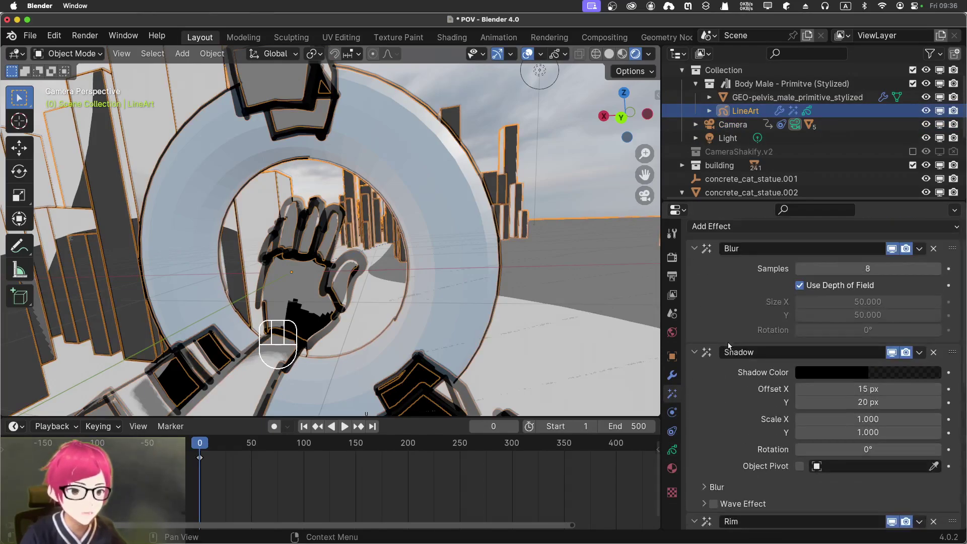
{"action": "scroll", "coordinate": [729, 345], "scroll_direction": "up", "scroll_amount": 2}
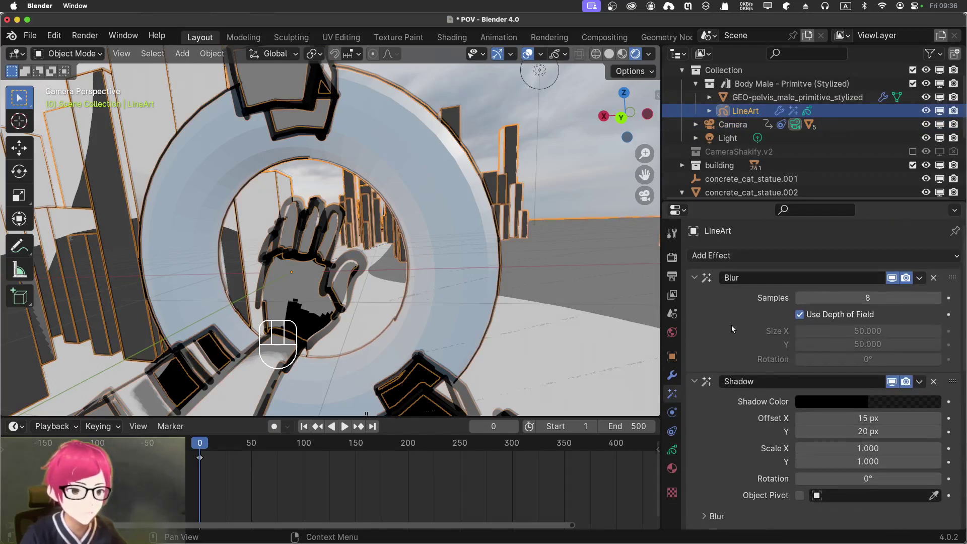
{"action": "left_click", "coordinate": [672, 382]}
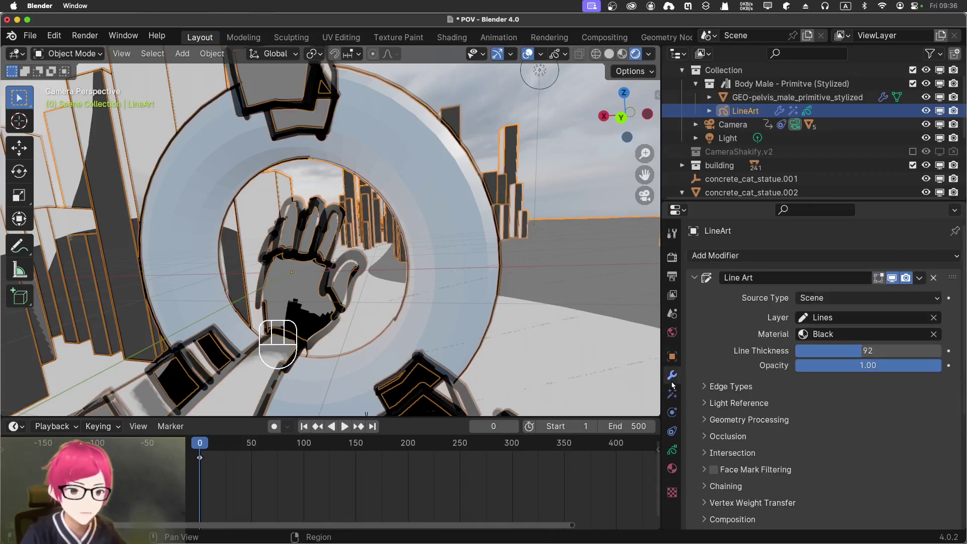
Review the LineArt object's Noise modifier and return to its Blur and Shadow visual effects.
{"action": "scroll", "coordinate": [692, 341], "scroll_direction": "down", "scroll_amount": 12}
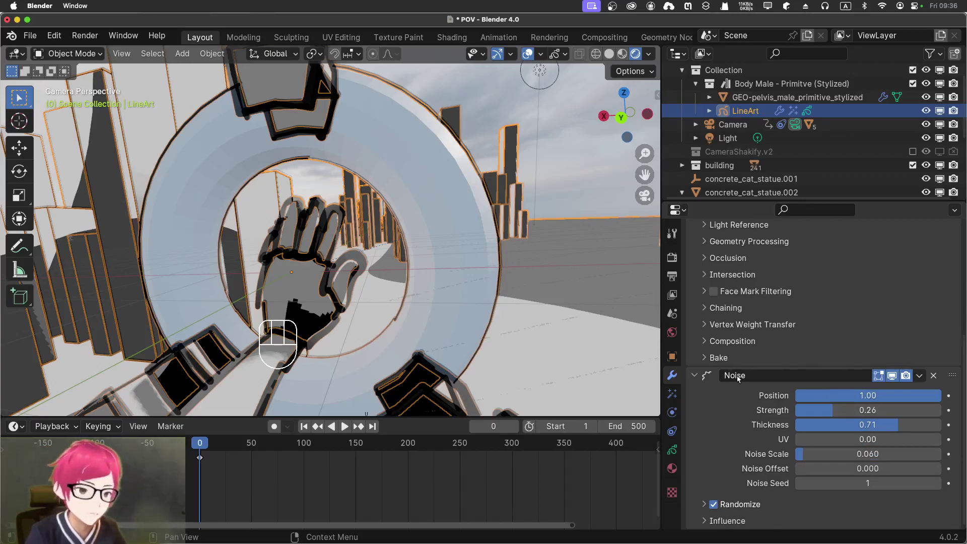
{"action": "left_click", "coordinate": [674, 395]}
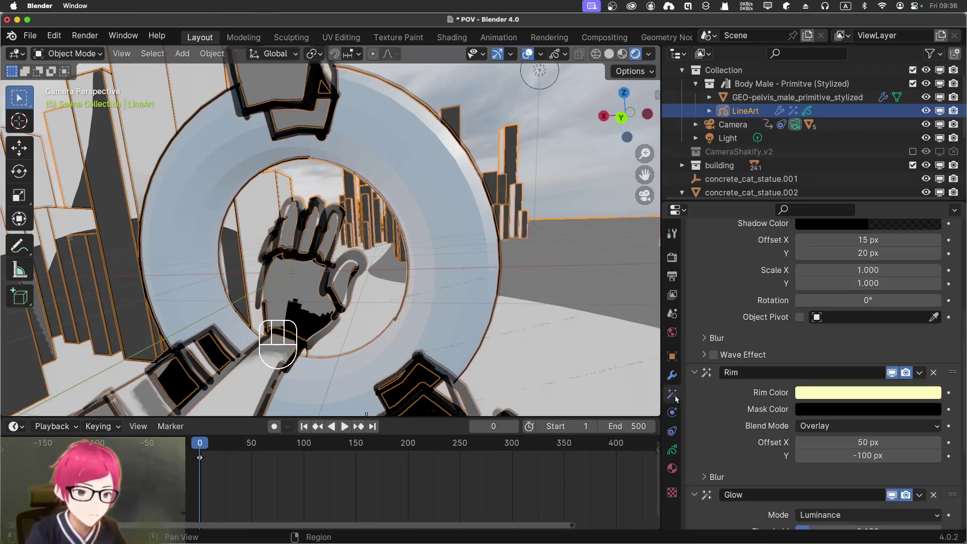
{"action": "scroll", "coordinate": [733, 388], "scroll_direction": "up", "scroll_amount": 8}
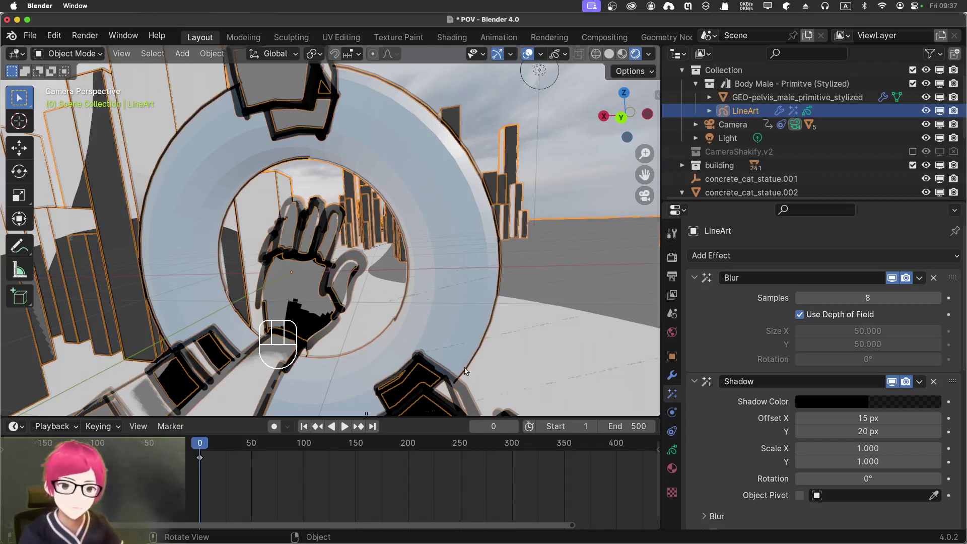
Change the LineArt Rim effect's colour to magenta and preview the animation up to frame 86.
{"action": "scroll", "coordinate": [829, 407], "scroll_direction": "down", "scroll_amount": 4}
{"action": "scroll", "coordinate": [830, 402], "scroll_direction": "down", "scroll_amount": 5}
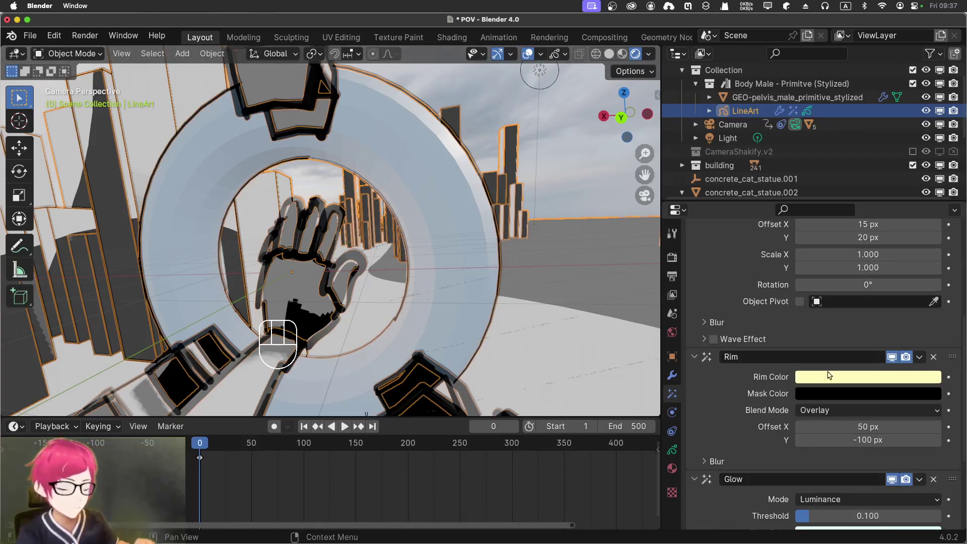
{"action": "left_click", "coordinate": [852, 380]}
{"action": "mouse_move", "coordinate": [893, 251]}
{"action": "left_mouse_down"}
{"action": "mouse_move", "coordinate": [905, 252]}
{"action": "mouse_move", "coordinate": [901, 216]}
{"action": "mouse_move", "coordinate": [914, 270]}
{"action": "left_mouse_up"}
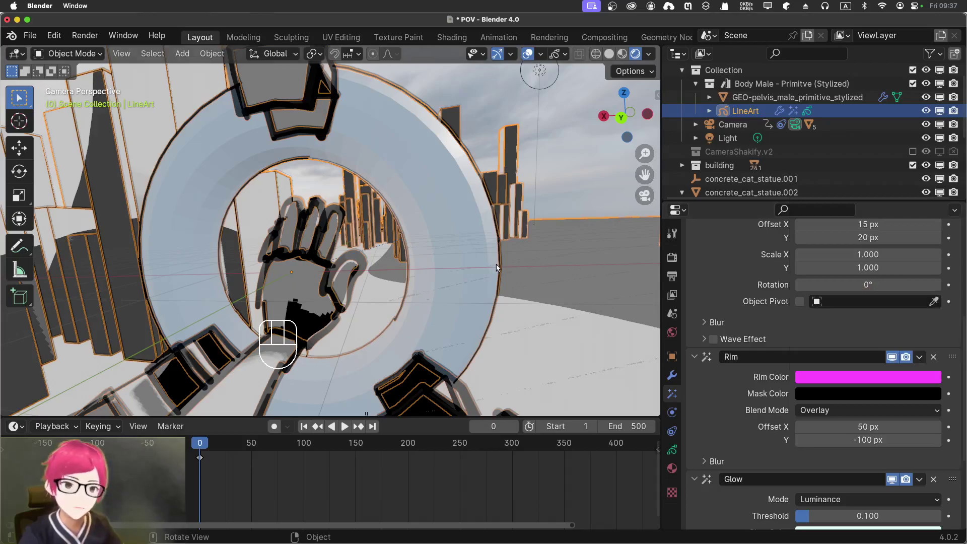
{"action": "left_click", "coordinate": [344, 426]}
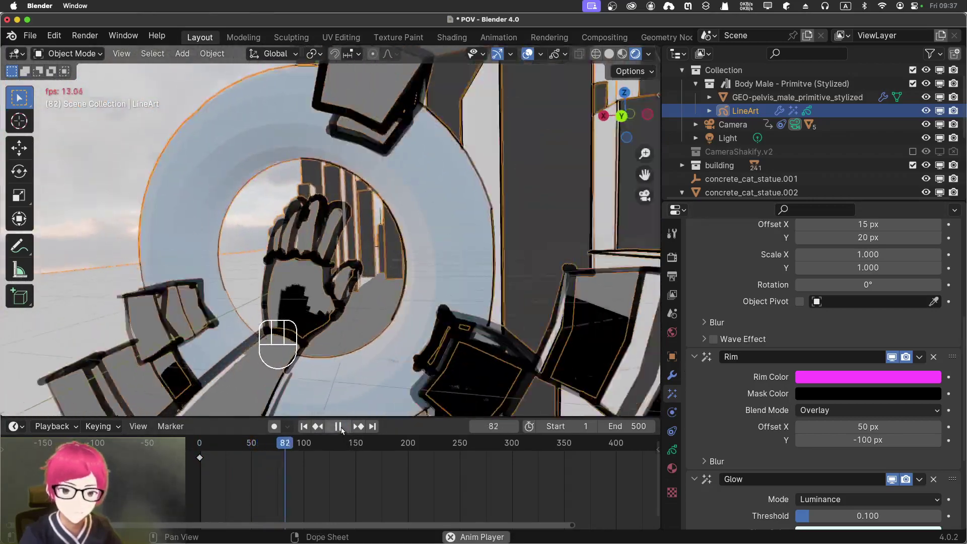
{"action": "left_click", "coordinate": [343, 426]}
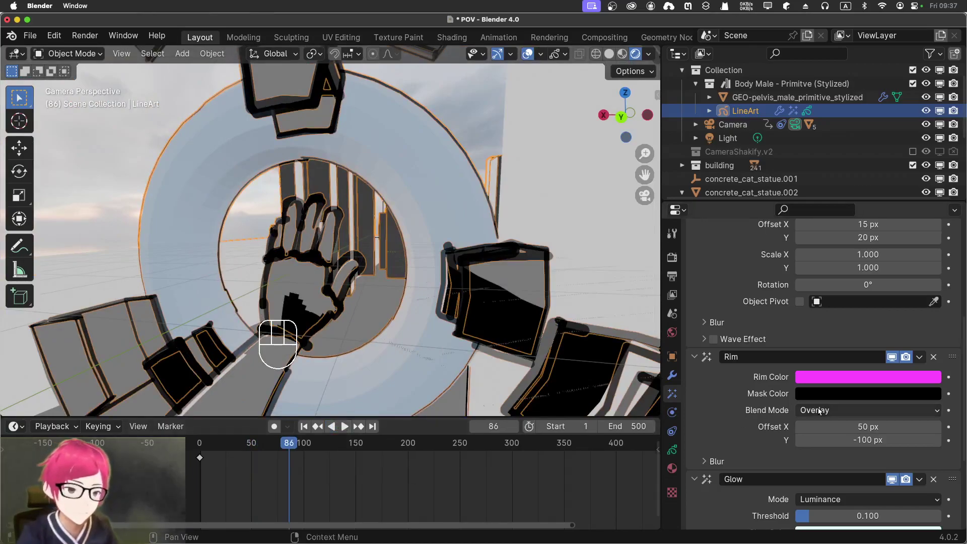
Add a Pixelate visual effect to the LineArt object.
{"action": "scroll", "coordinate": [763, 272], "scroll_direction": "up", "scroll_amount": 8}
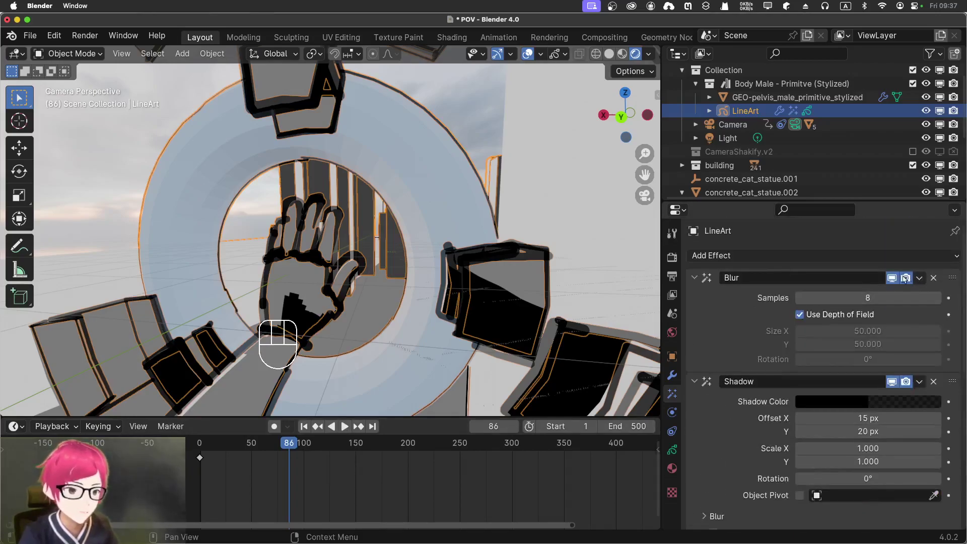
{"action": "left_click", "coordinate": [869, 257]}
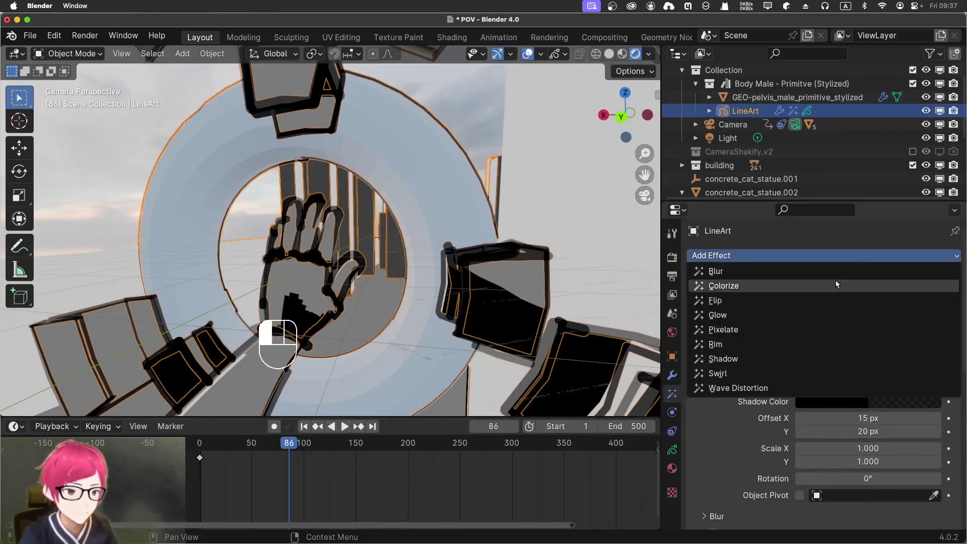
{"action": "left_click", "coordinate": [809, 329]}
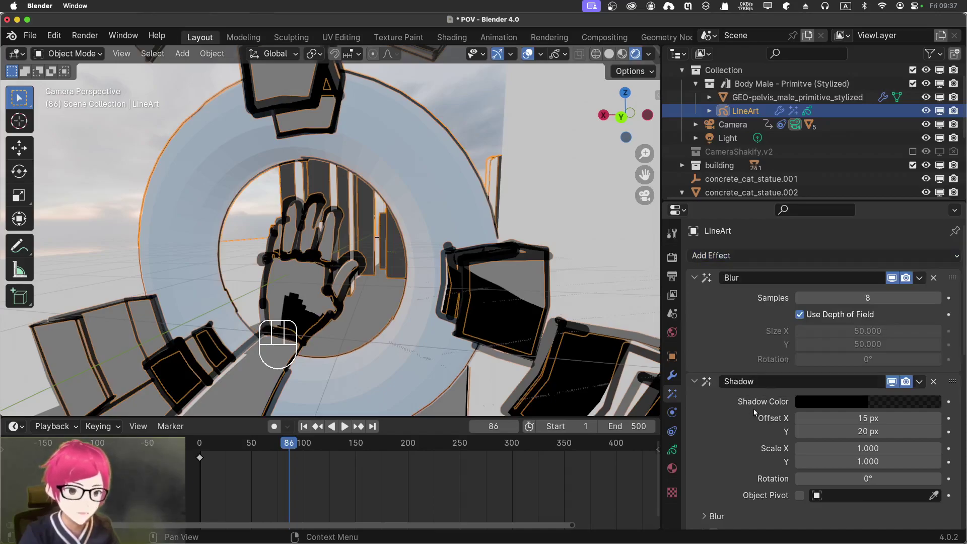
Change the Glow effect's colour on the LineArt object to magenta pink.
{"action": "scroll", "coordinate": [754, 405], "scroll_direction": "down", "scroll_amount": 10}
{"action": "scroll", "coordinate": [789, 415], "scroll_direction": "up", "scroll_amount": 1}
{"action": "scroll", "coordinate": [775, 392], "scroll_direction": "down", "scroll_amount": 3}
{"action": "scroll", "coordinate": [754, 359], "scroll_direction": "up", "scroll_amount": 6}
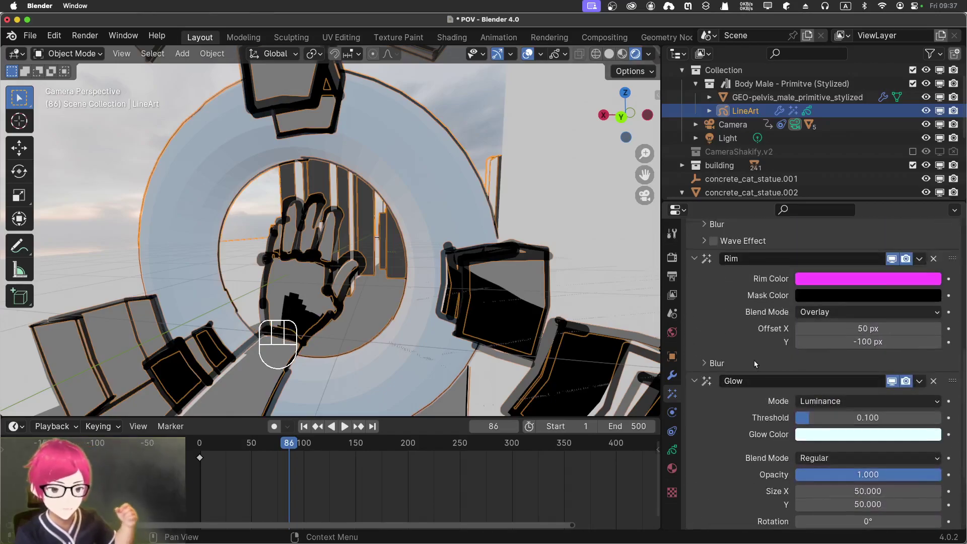
{"action": "left_click", "coordinate": [865, 435]}
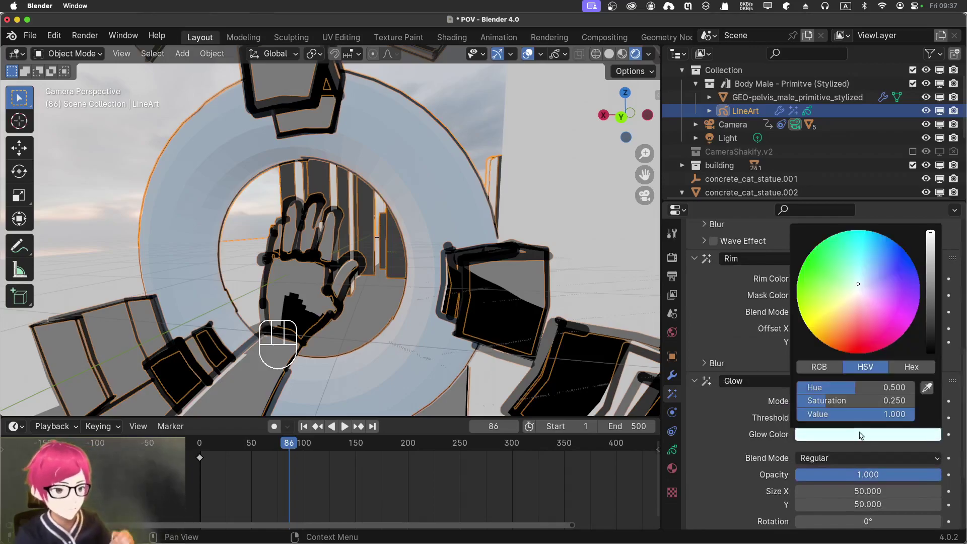
{"action": "left_click", "coordinate": [903, 336]}
{"action": "left_click", "coordinate": [901, 335]}
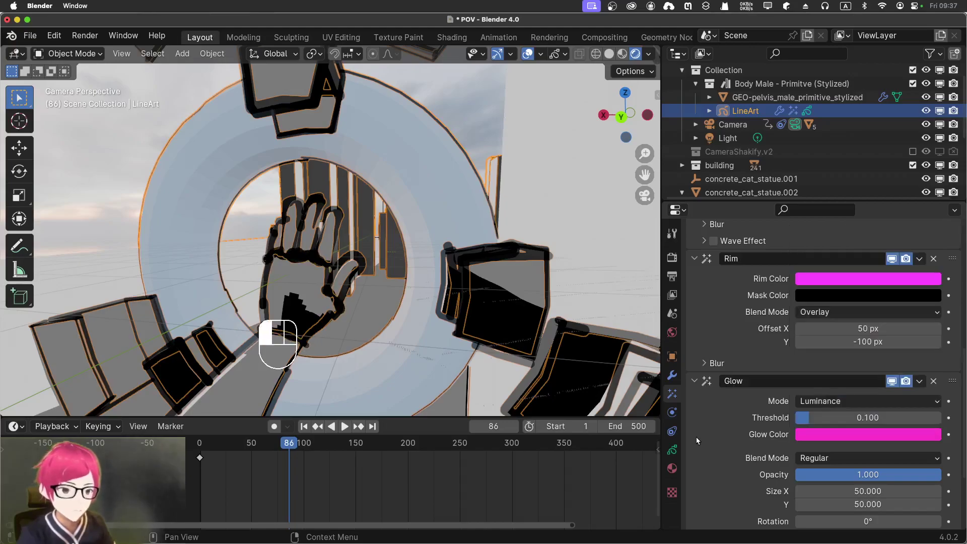
Set the Pixelate effect's X and Y size to 50 px.
{"action": "scroll", "coordinate": [715, 433], "scroll_direction": "down", "scroll_amount": 5}
{"action": "left_click_drag", "start_coordinate": [839, 486], "coordinate": [856, 500]}
{"action": "left_click", "coordinate": [852, 488]}
{"action": "type", "text": "50"}
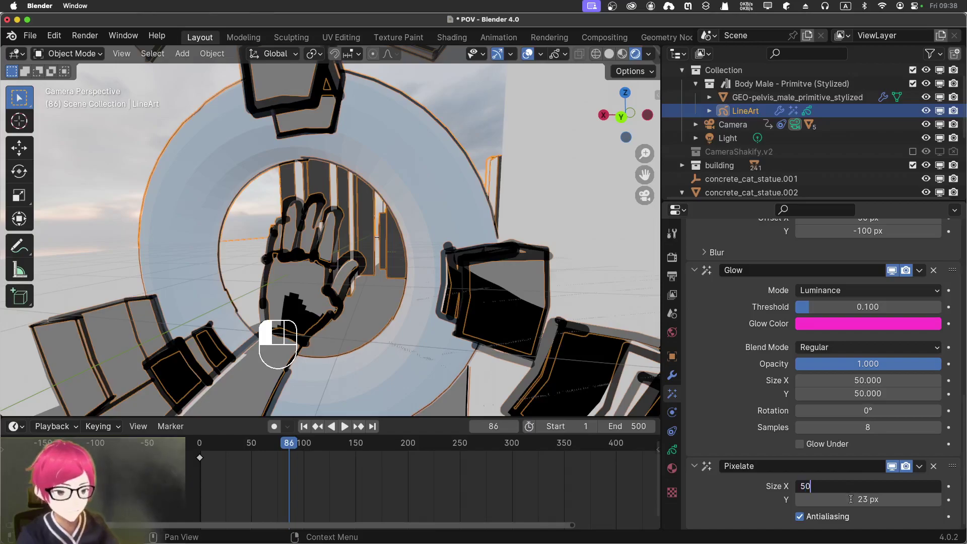
{"action": "left_click", "coordinate": [850, 499]}
{"action": "type", "text": "50"}
{"action": "key", "text": "Return"}
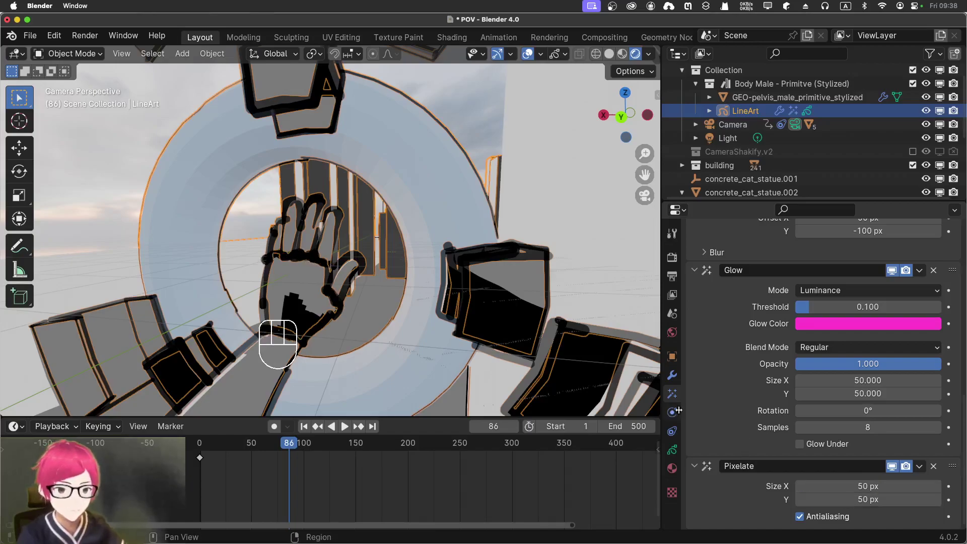
Play the animation from frame 1 to preview the pixelated outlines, stopping at frame 123.
{"action": "left_click", "coordinate": [308, 426]}
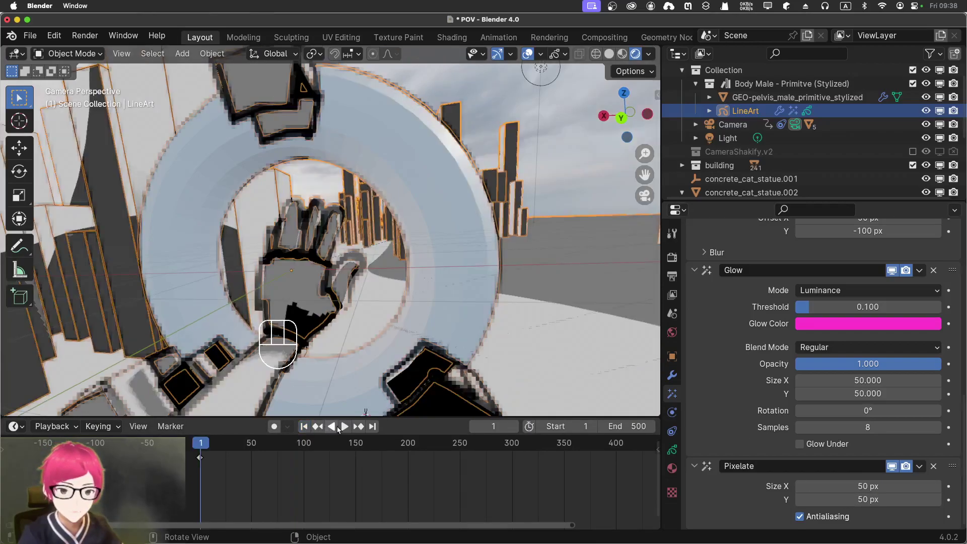
{"action": "left_click", "coordinate": [342, 427]}
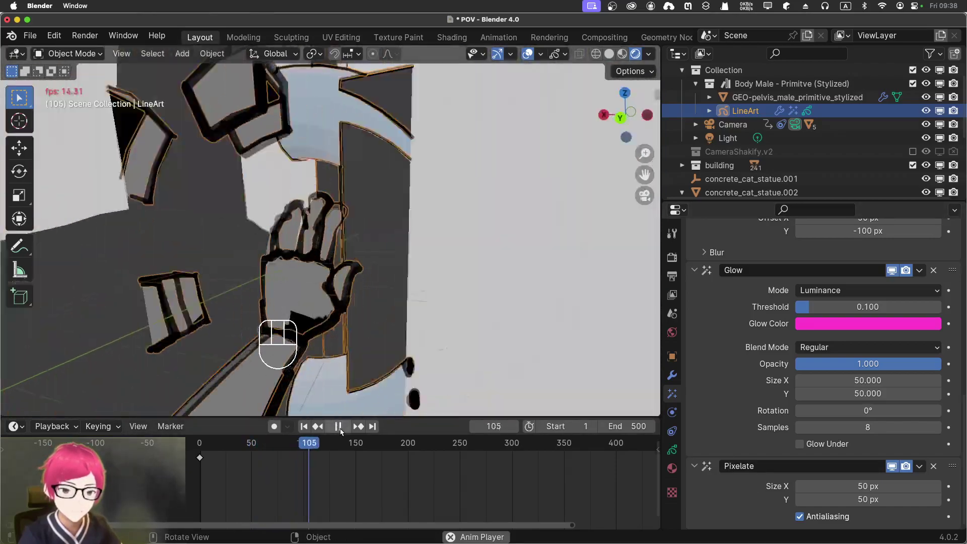
{"action": "left_click", "coordinate": [339, 426]}
{"action": "left_click", "coordinate": [341, 426]}
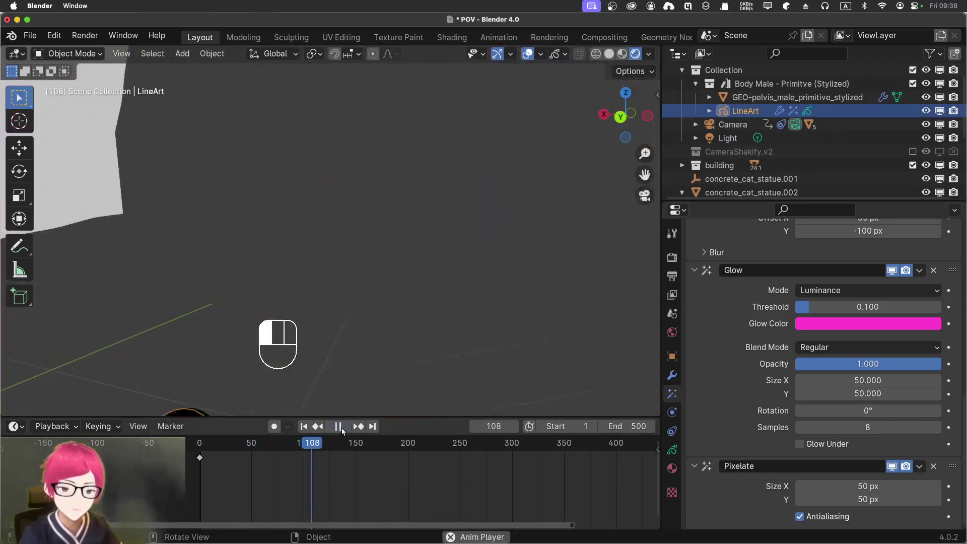
{"action": "left_click", "coordinate": [341, 426]}
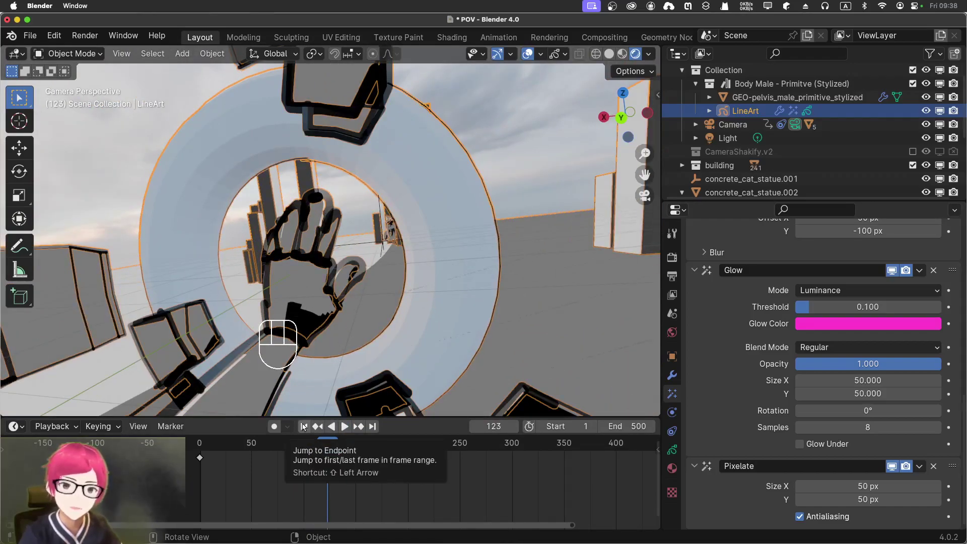
Remove the Pixelate effect from the LineArt object and return the animation to frame 1.
{"action": "left_click", "coordinate": [934, 466]}
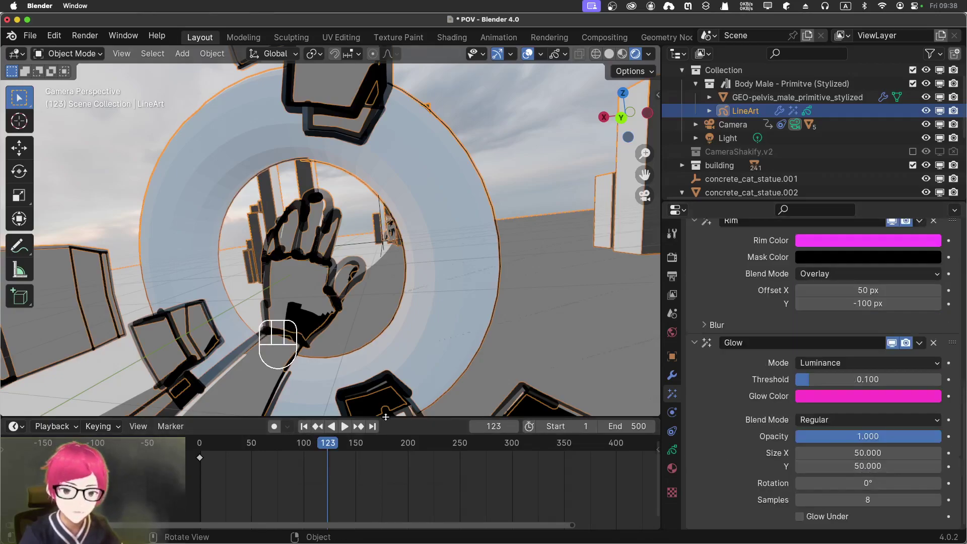
{"action": "left_click", "coordinate": [305, 426]}
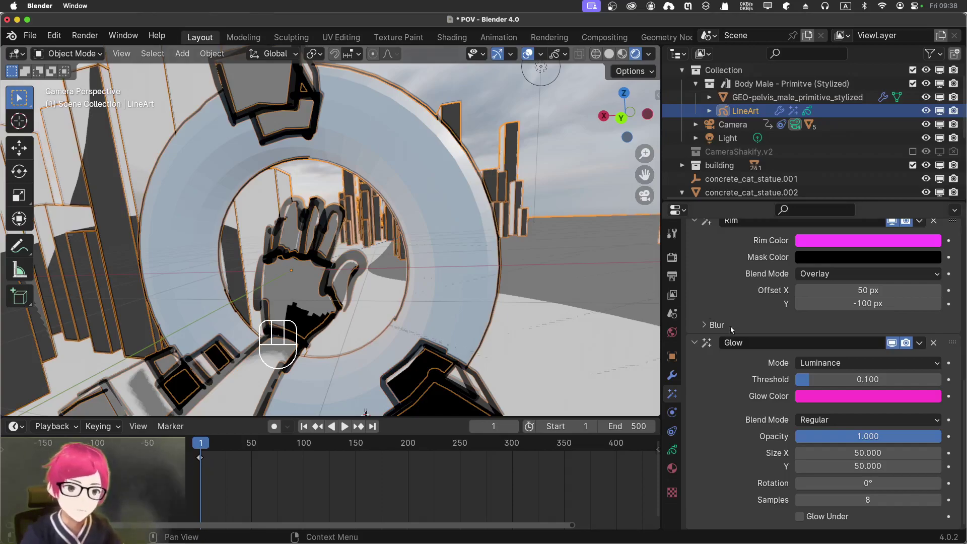
{"action": "scroll", "coordinate": [746, 363], "scroll_direction": "up", "scroll_amount": 10}
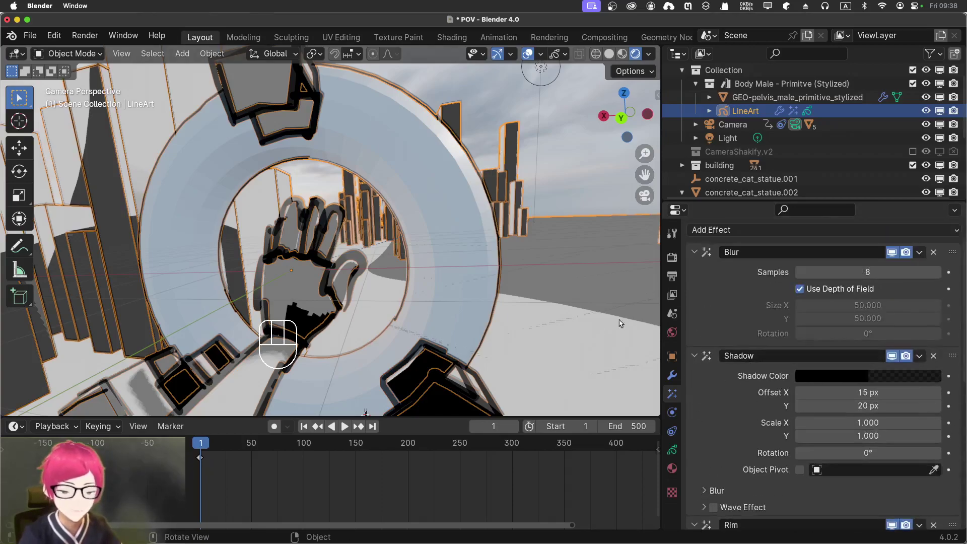
{"action": "scroll", "coordinate": [572, 333], "scroll_direction": "up", "scroll_amount": 5}
{"action": "scroll", "coordinate": [579, 261], "scroll_direction": "down", "scroll_amount": 7}
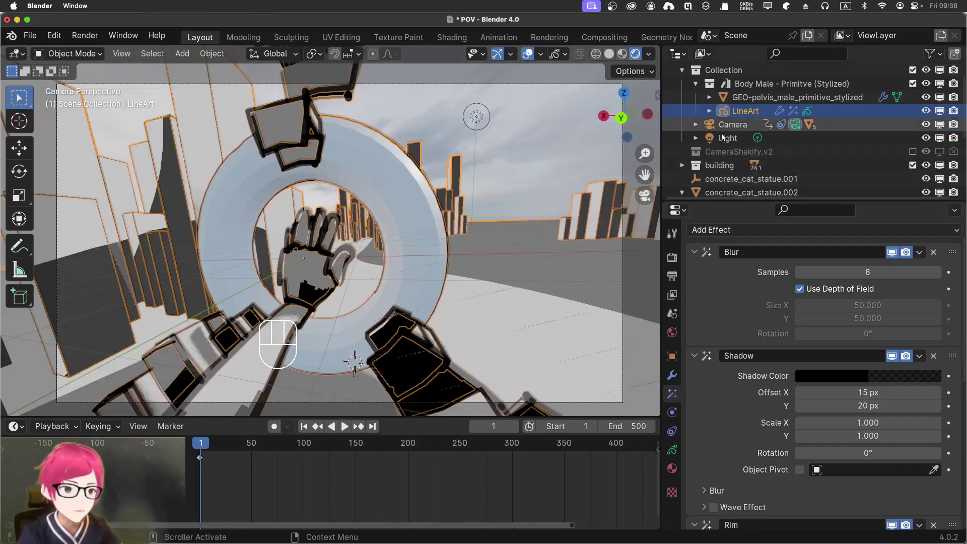
Select a tall building beyond the torus and examine the whole city layout from outside the camera view.
{"action": "left_click", "coordinate": [564, 179]}
{"action": "left_click", "coordinate": [457, 187]}
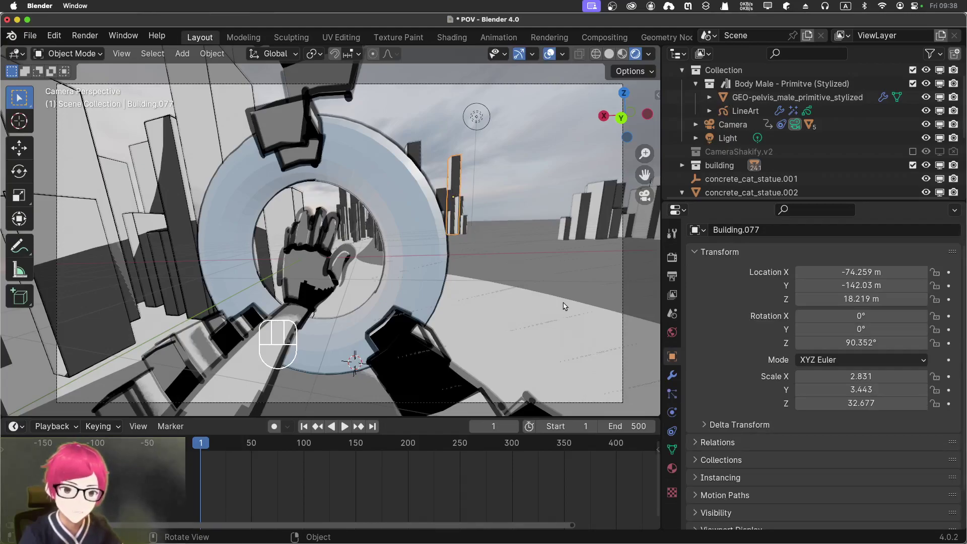
{"action": "middle_click_drag", "start_coordinate": [554, 313], "coordinate": [527, 334]}
{"action": "scroll", "coordinate": [549, 306], "scroll_direction": "down", "scroll_amount": 10}
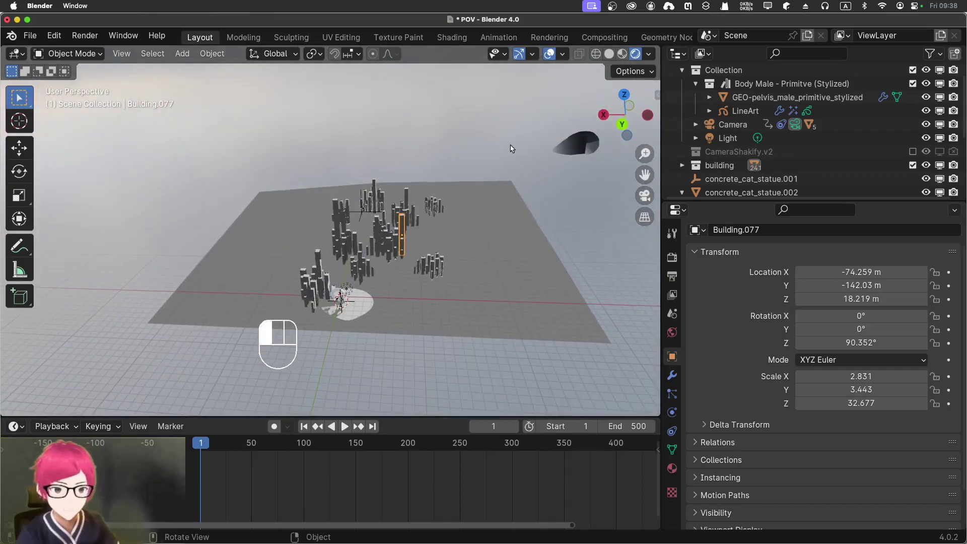
Select the ground plane, show the mesh primitives that can be added, and return to the camera view.
{"action": "left_click", "coordinate": [469, 240]}
{"action": "key", "text": "shift+a"}
{"action": "mouse_move", "coordinate": [471, 238]}
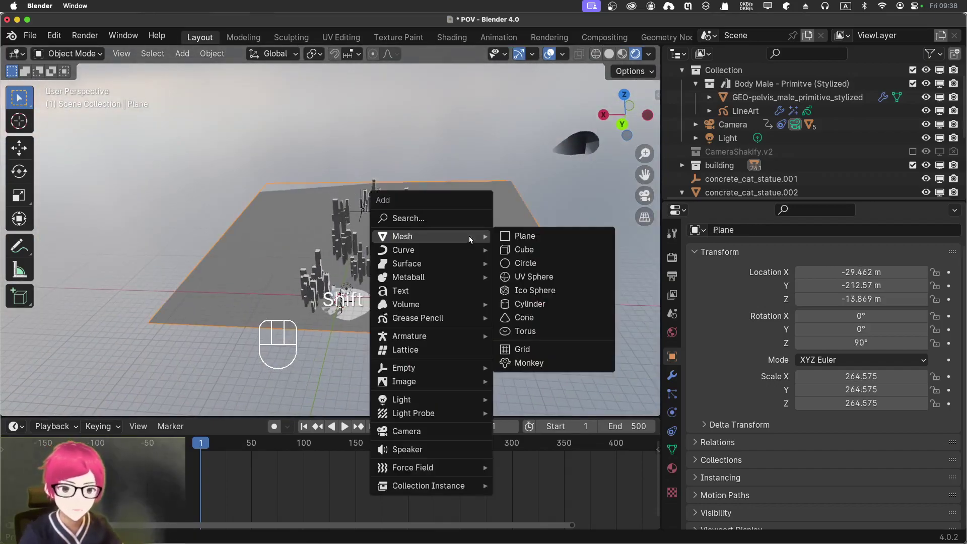
{"action": "left_click", "coordinate": [511, 159]}
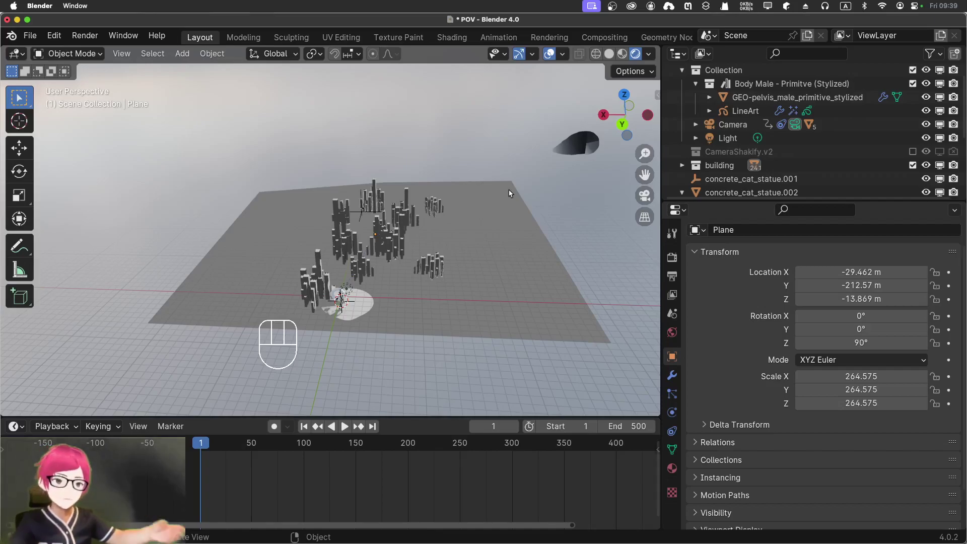
{"action": "key", "text": "KP_0"}
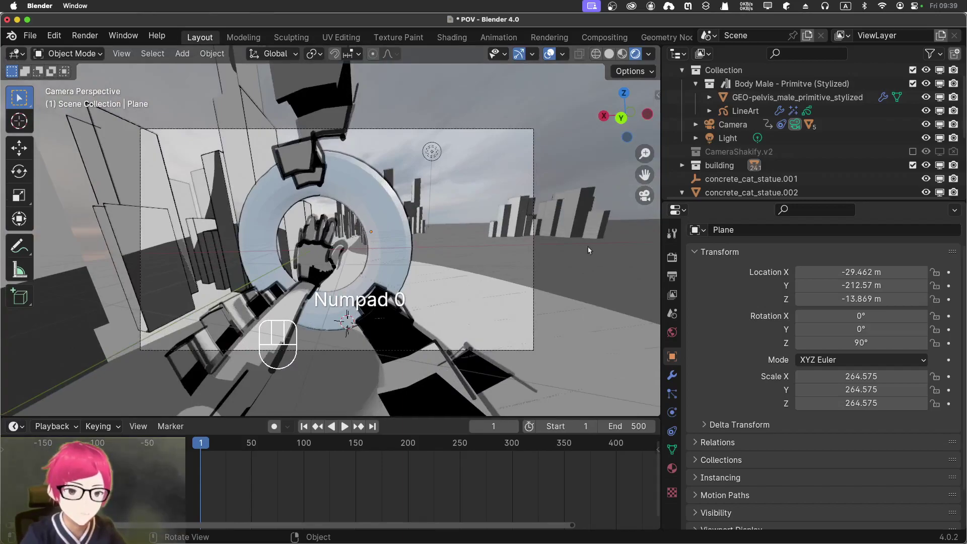
Switch the timeline area to the Asset Browser and show the HDRI catalog.
{"action": "left_click", "coordinate": [15, 427]}
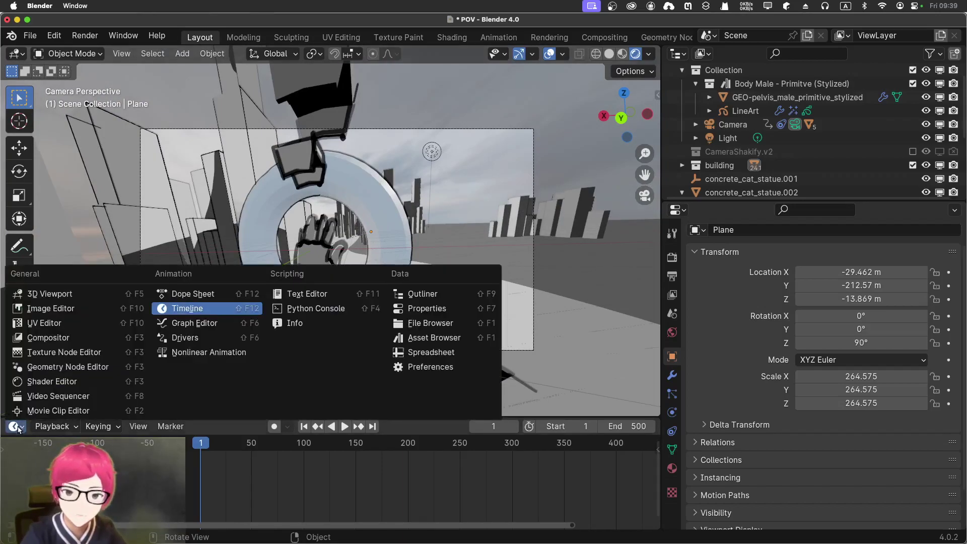
{"action": "left_click", "coordinate": [17, 427]}
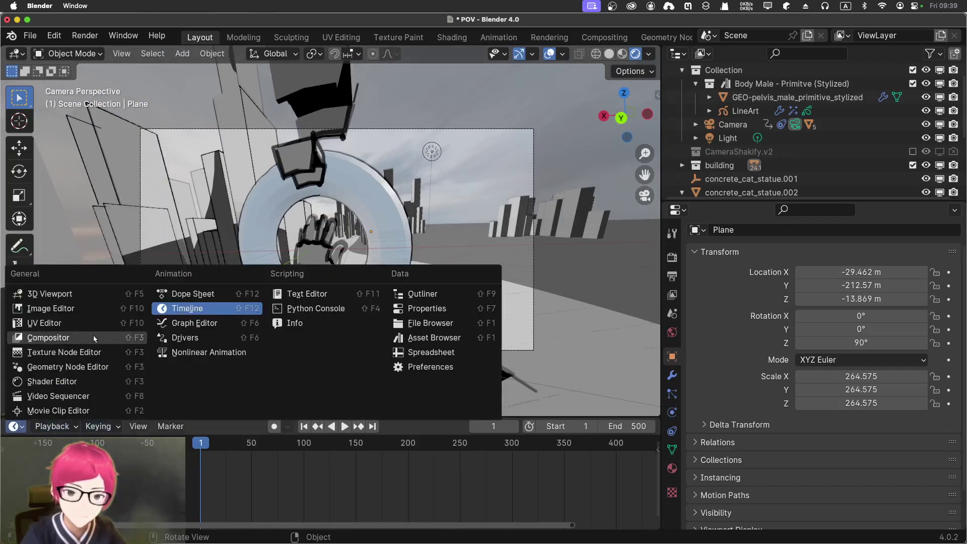
{"action": "left_click", "coordinate": [430, 337]}
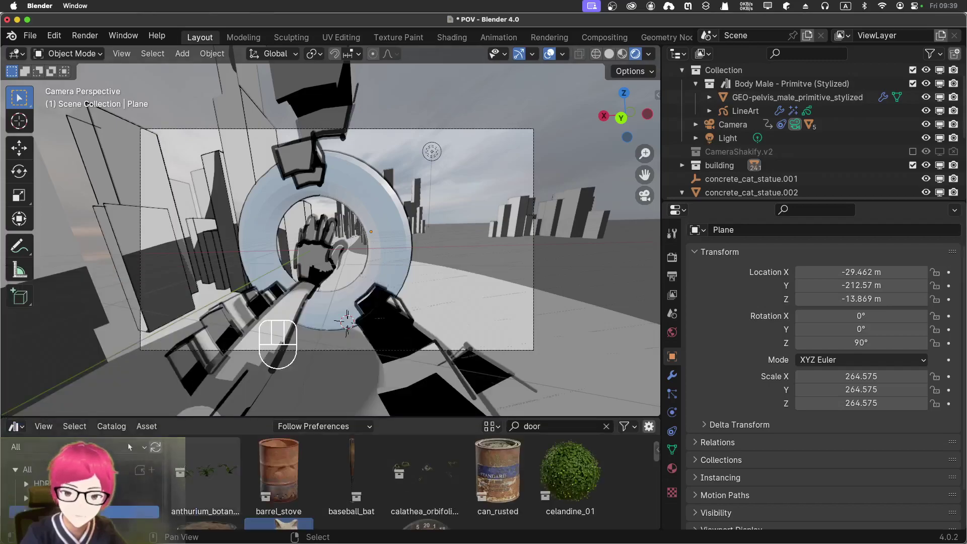
{"action": "left_click", "coordinate": [115, 483]}
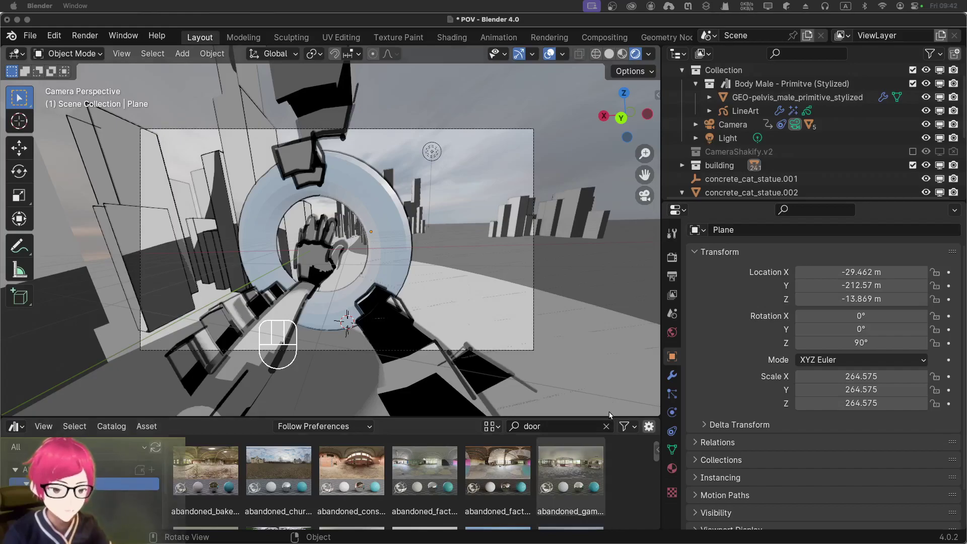
Search the asset library for "cat" and switch to the catalog of models containing concrete_cat_statue.
{"action": "left_click", "coordinate": [606, 427]}
{"action": "left_click", "coordinate": [582, 425]}
{"action": "type", "text": "cat"}
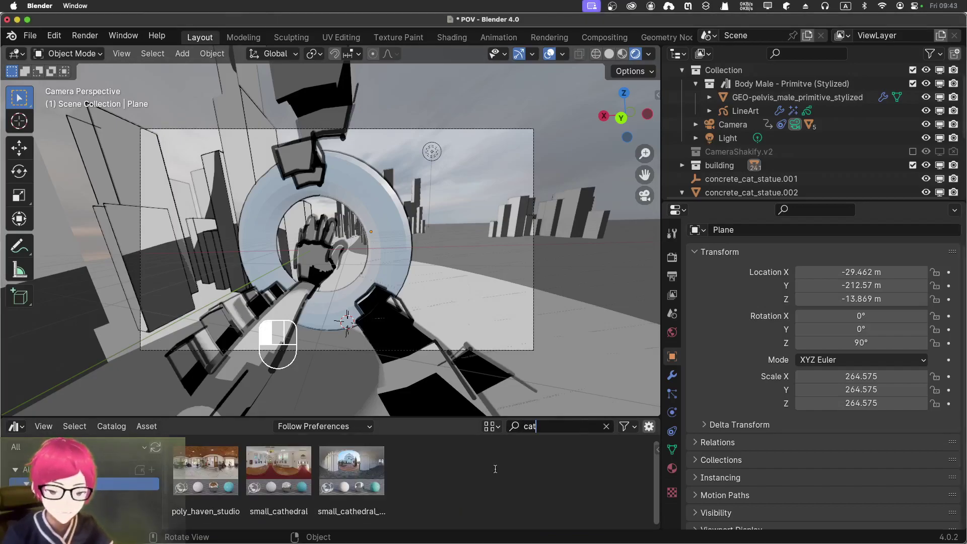
{"action": "left_click", "coordinate": [94, 492]}
{"action": "scroll", "coordinate": [94, 493], "scroll_direction": "down", "scroll_amount": 3}
{"action": "left_click", "coordinate": [96, 486]}
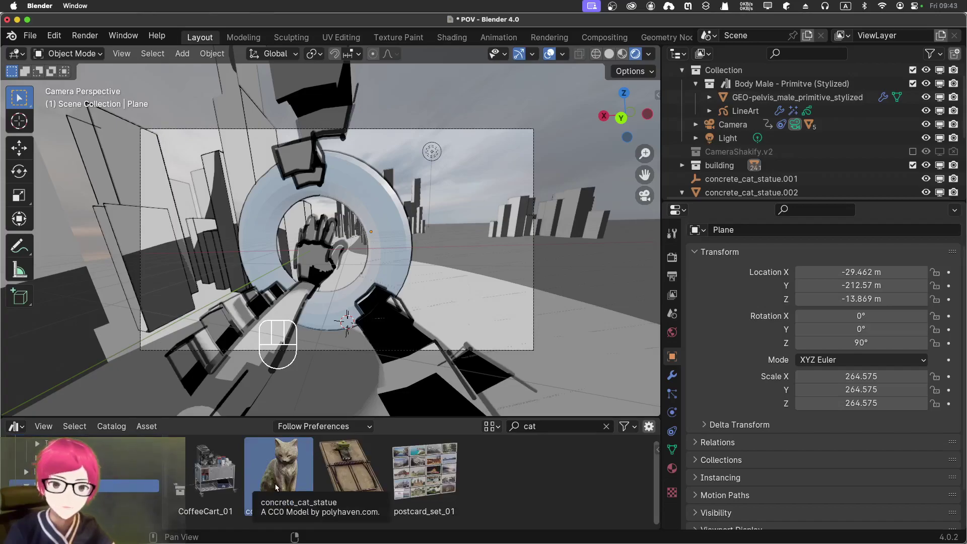
Select concrete_cat_statue.002 and examine the cat from the front in the Shading workspace with its toon shader nodes shown.
{"action": "left_click", "coordinate": [745, 192]}
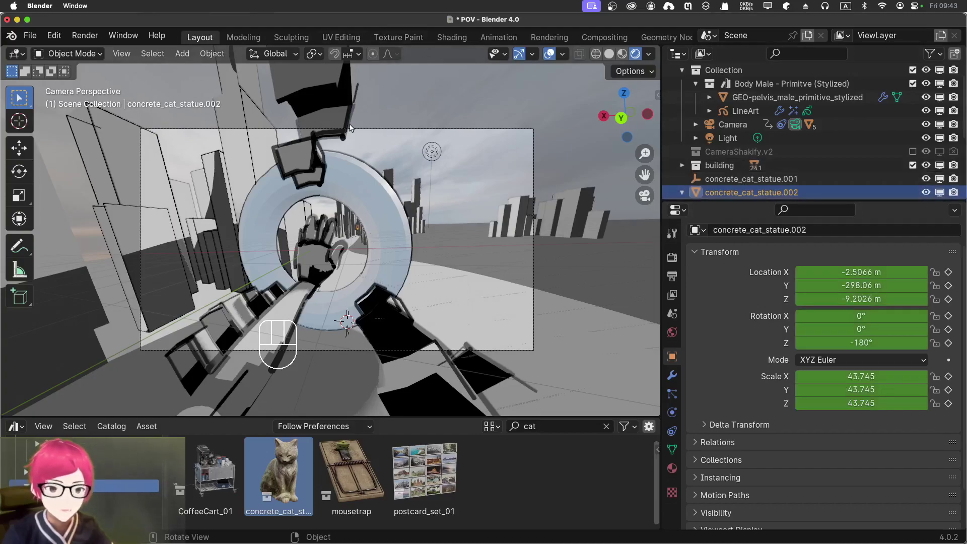
{"action": "left_click", "coordinate": [438, 42]}
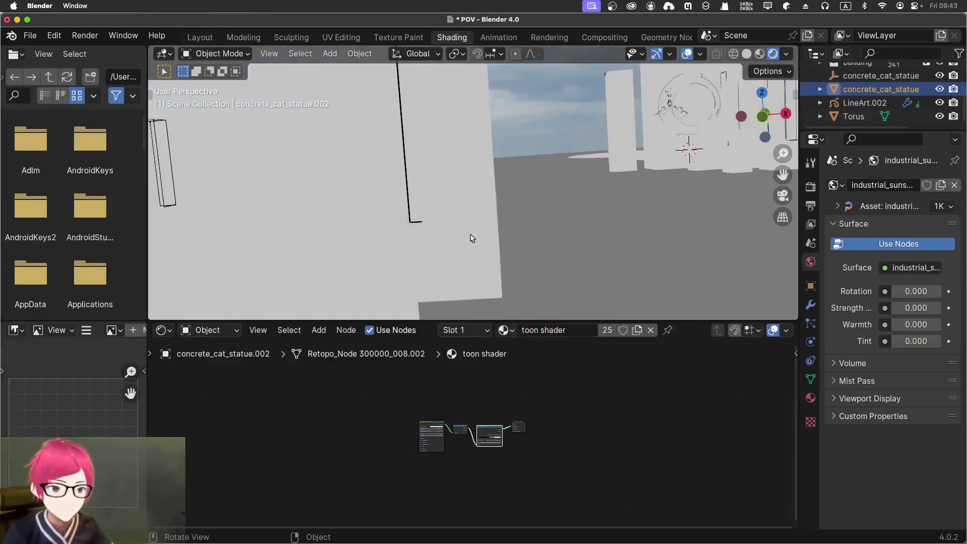
{"action": "scroll", "coordinate": [474, 243], "scroll_direction": "down", "scroll_amount": 5}
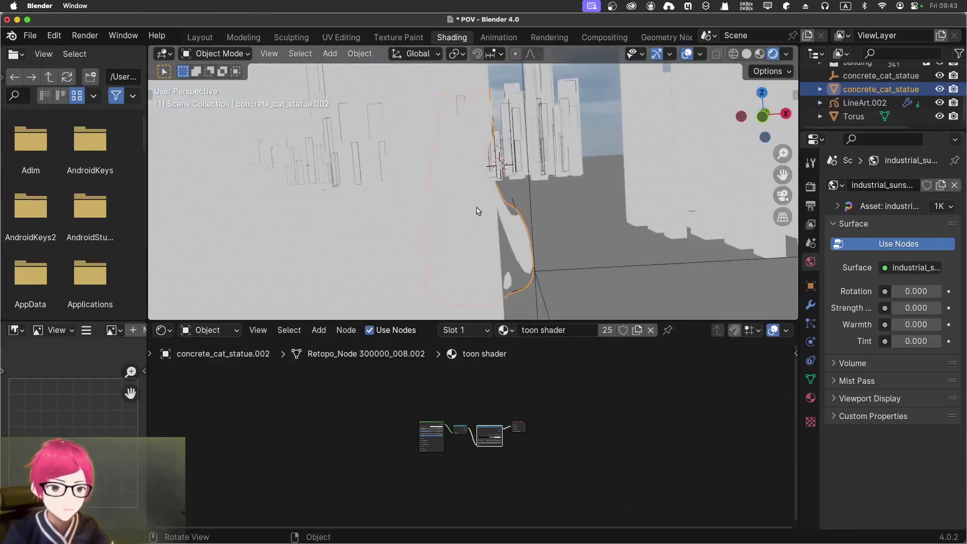
{"action": "scroll", "coordinate": [474, 214], "scroll_direction": "up", "scroll_amount": 2}
{"action": "scroll", "coordinate": [475, 214], "scroll_direction": "down", "scroll_amount": 1}
{"action": "middle_click_drag", "start_coordinate": [475, 214], "coordinate": [263, 245]}
{"action": "middle_click_drag", "start_coordinate": [477, 248], "coordinate": [502, 149]}
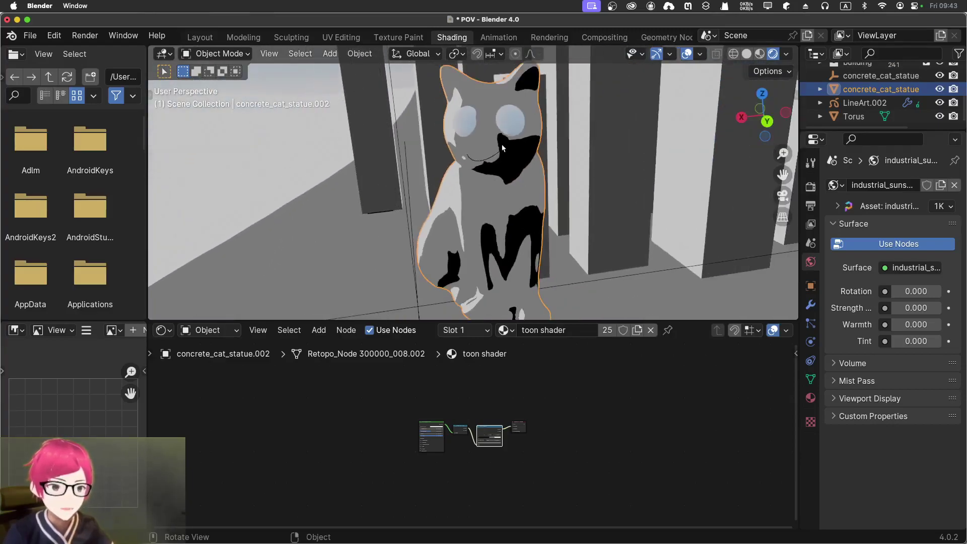
Select the cat statue's sphere eyes and its Bezier curve mouth in turn to point out the added parts.
{"action": "left_click", "coordinate": [466, 126]}
{"action": "left_click", "coordinate": [519, 129]}
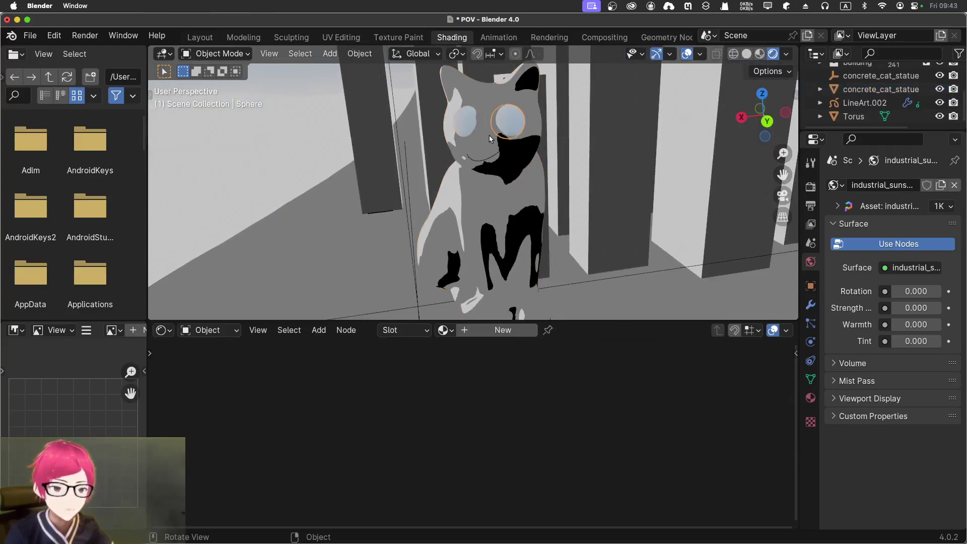
{"action": "left_click", "coordinate": [472, 128]}
{"action": "left_click", "coordinate": [475, 162]}
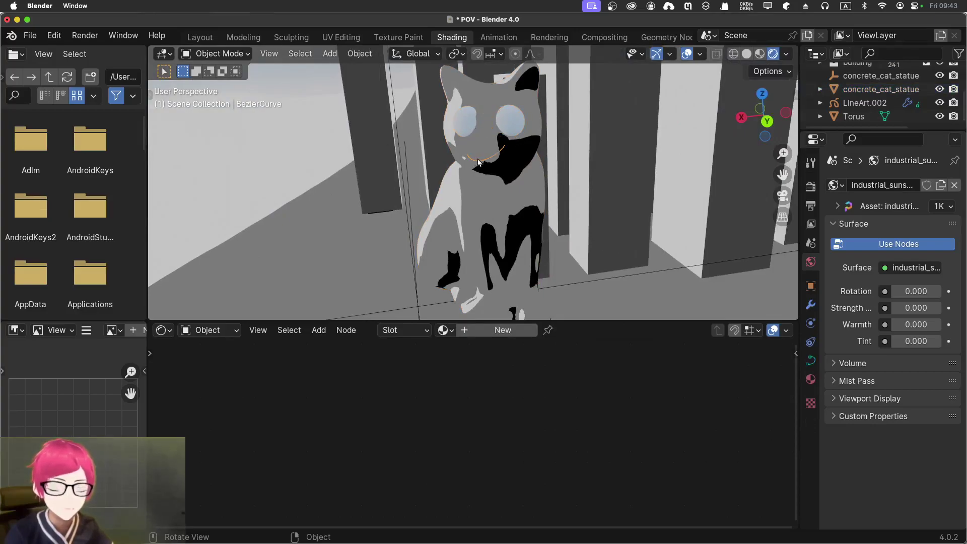
Show the curve types that can be added and display the modifier settings of the cat's mouth curve.
{"action": "scroll", "coordinate": [480, 154], "scroll_direction": "up", "scroll_amount": 5}
{"action": "middle_click_drag", "start_coordinate": [501, 171], "coordinate": [459, 212]}
{"action": "key", "text": "shift+a"}
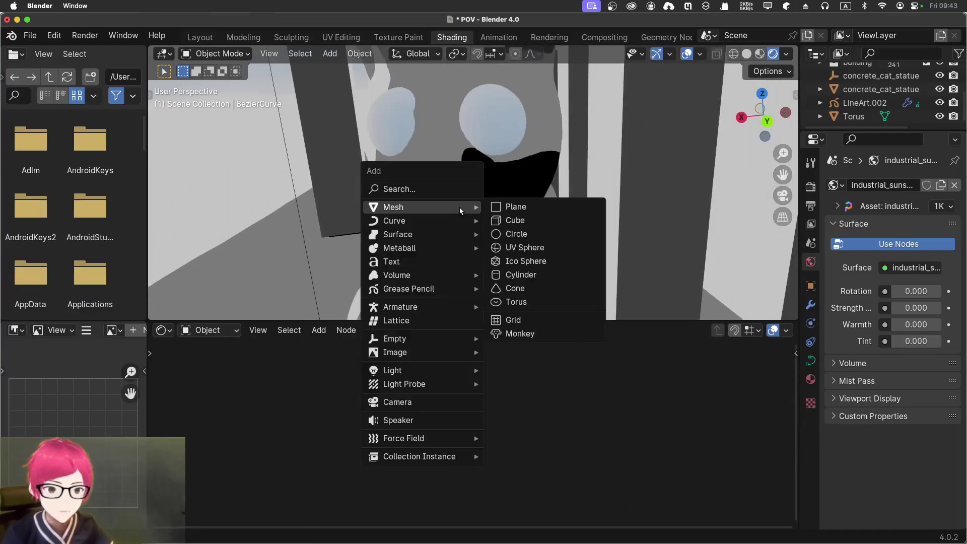
{"action": "mouse_move", "coordinate": [454, 226]}
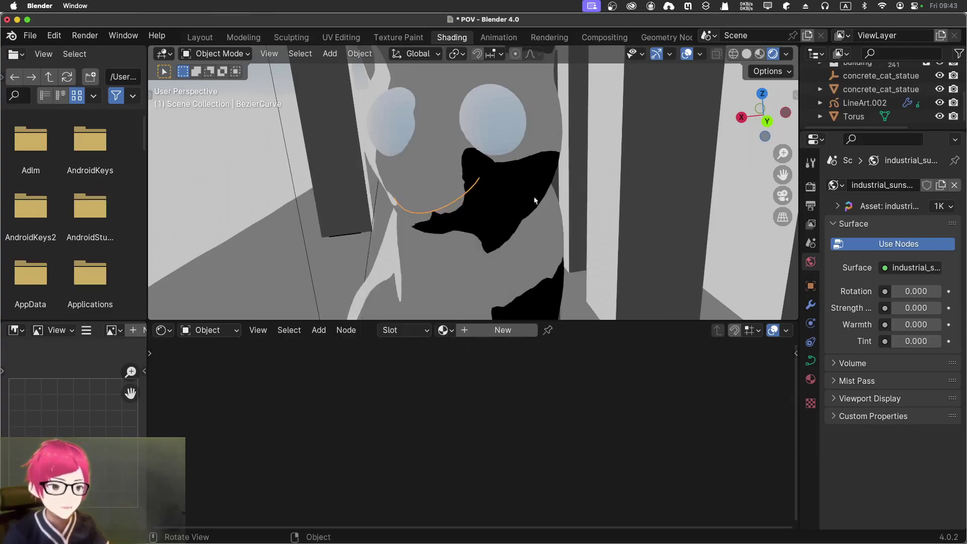
{"action": "left_click", "coordinate": [810, 304]}
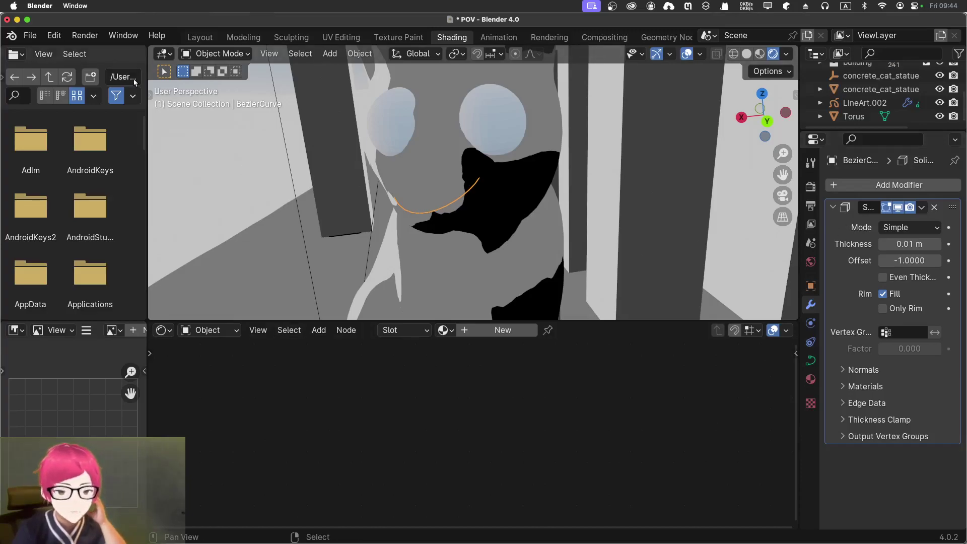
Return to the Layout workspace and select the tall building just behind the torus in the camera view.
{"action": "left_click", "coordinate": [200, 38]}
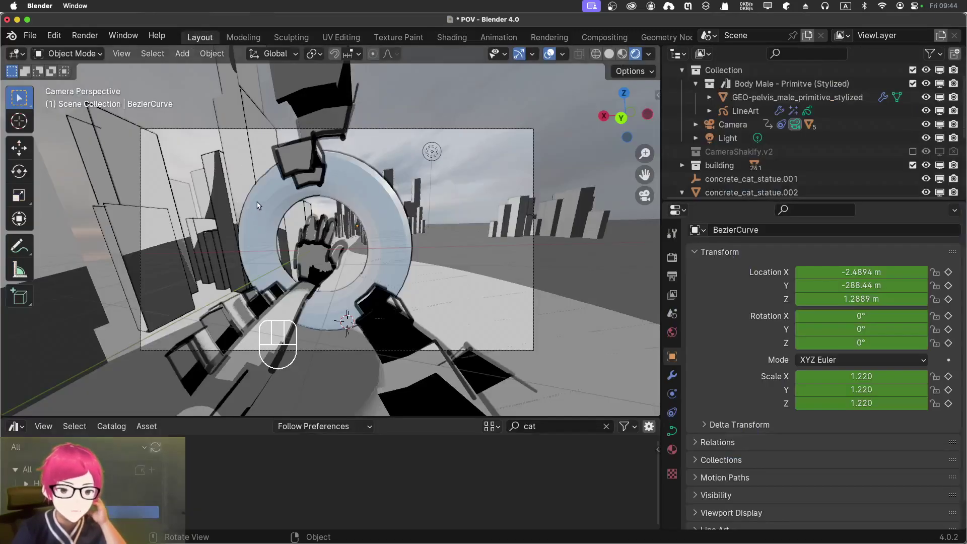
{"action": "scroll", "coordinate": [258, 205], "scroll_direction": "up", "scroll_amount": 2}
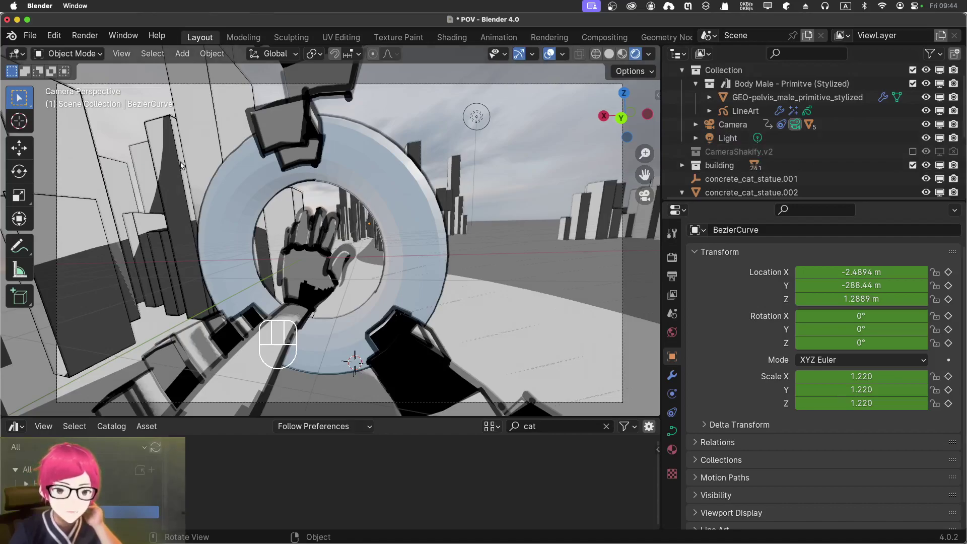
{"action": "left_click", "coordinate": [195, 159]}
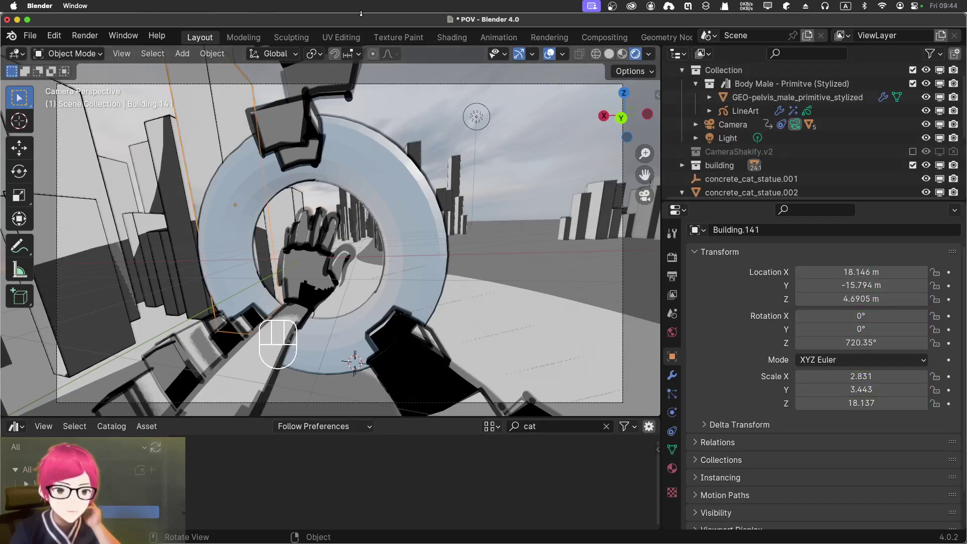
In the Shading workspace, select the building beside the cat, examine its Material.001 nodes, and view both objects from a distance.
{"action": "left_click", "coordinate": [447, 40]}
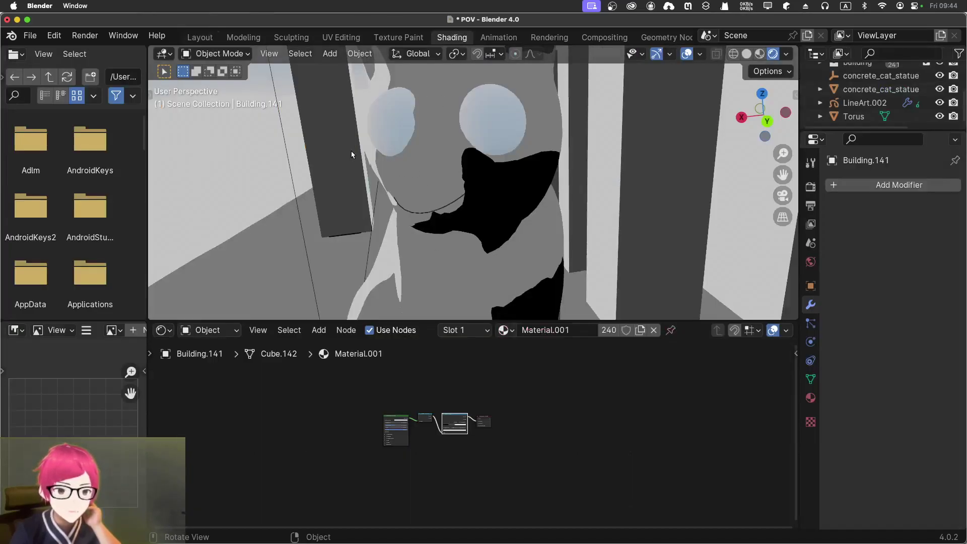
{"action": "left_click", "coordinate": [330, 139]}
{"action": "scroll", "coordinate": [407, 422], "scroll_direction": "up", "scroll_amount": 6}
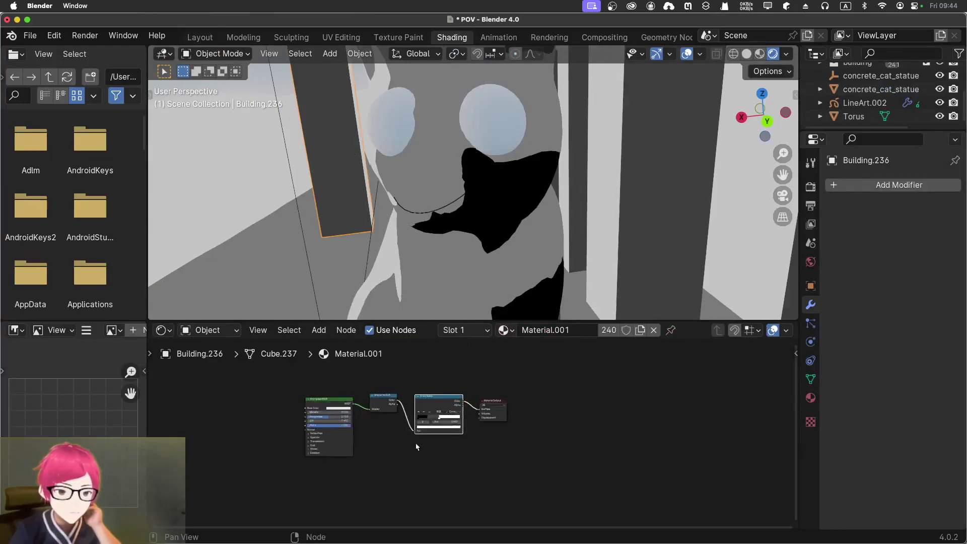
{"action": "middle_click_drag", "start_coordinate": [280, 458], "coordinate": [371, 460]}
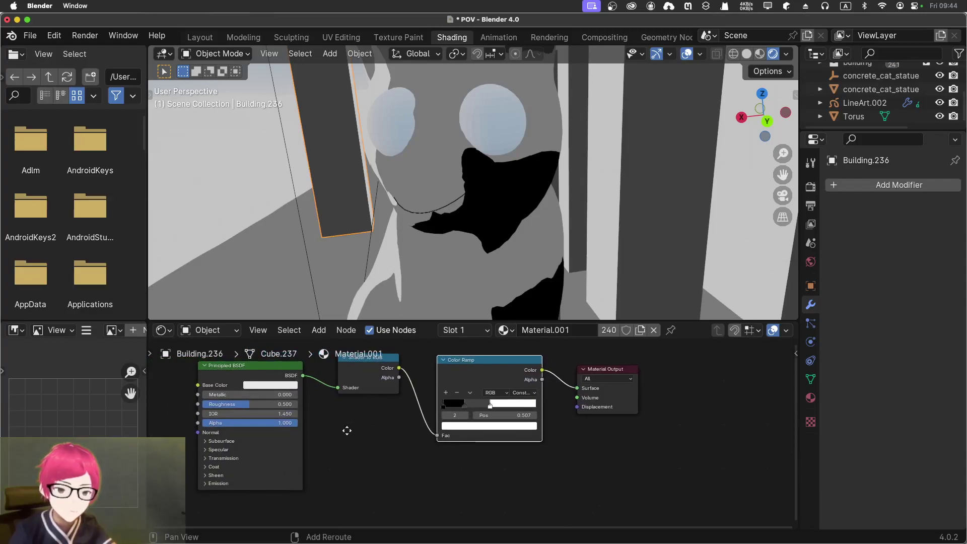
{"action": "middle_click_drag", "start_coordinate": [347, 427], "coordinate": [340, 446]}
{"action": "scroll", "coordinate": [357, 375], "scroll_direction": "up", "scroll_amount": 1}
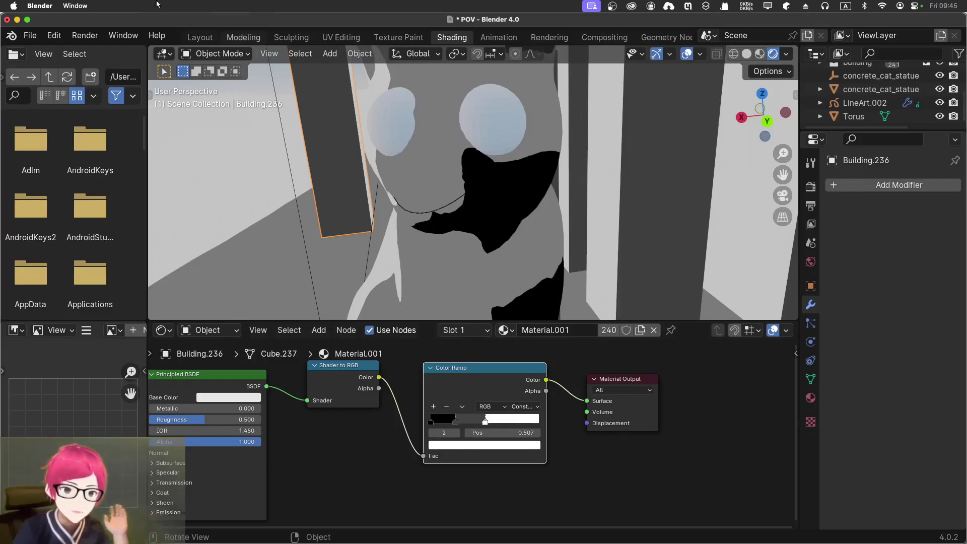
{"action": "scroll", "coordinate": [436, 159], "scroll_direction": "down", "scroll_amount": 10}
{"action": "scroll", "coordinate": [436, 160], "scroll_direction": "down", "scroll_amount": 4}
{"action": "scroll", "coordinate": [436, 160], "scroll_direction": "up", "scroll_amount": 6}
{"action": "middle_click_drag", "start_coordinate": [404, 191], "coordinate": [352, 161]}
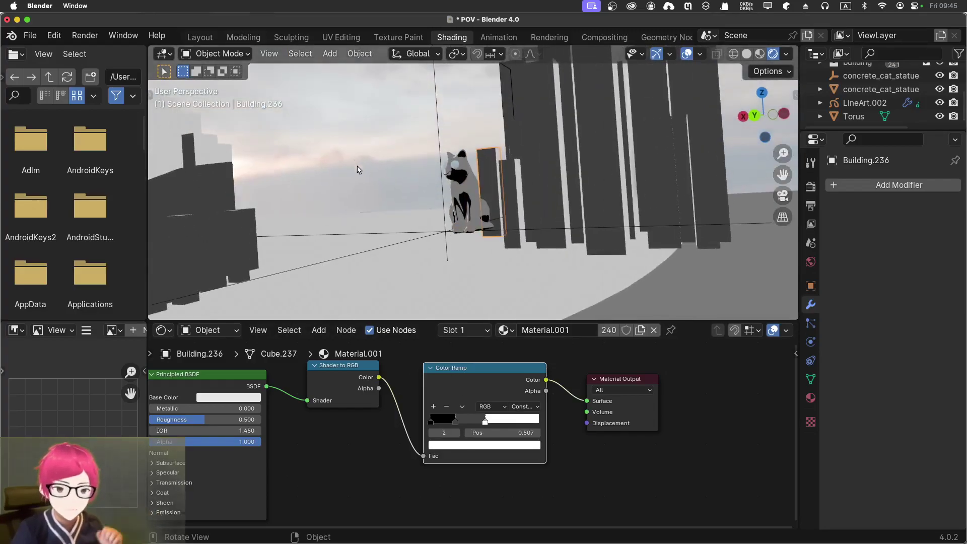
Switch the Layout workspace's Asset Browser area to the Timeline and play the animation from frame 1.
{"action": "left_click", "coordinate": [204, 39]}
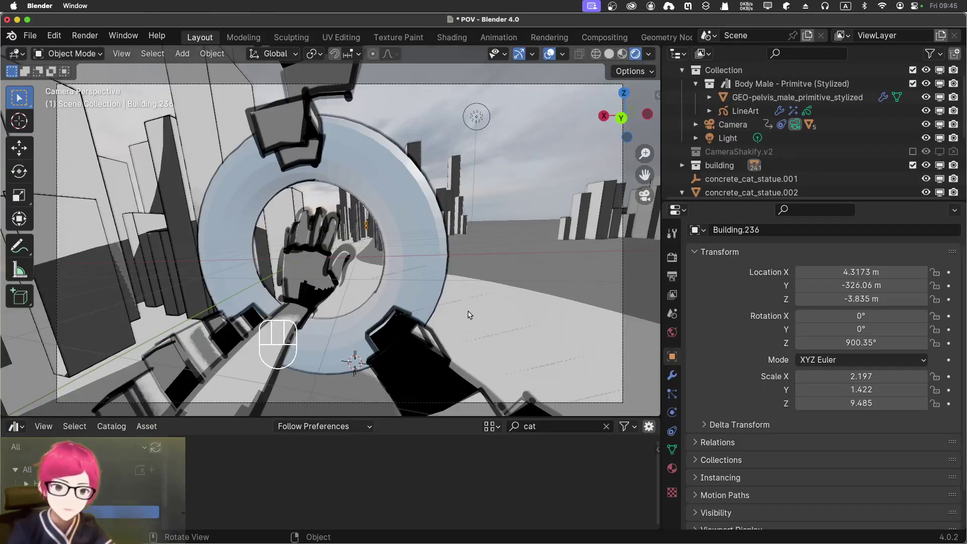
{"action": "left_click", "coordinate": [15, 426]}
{"action": "left_click", "coordinate": [187, 308]}
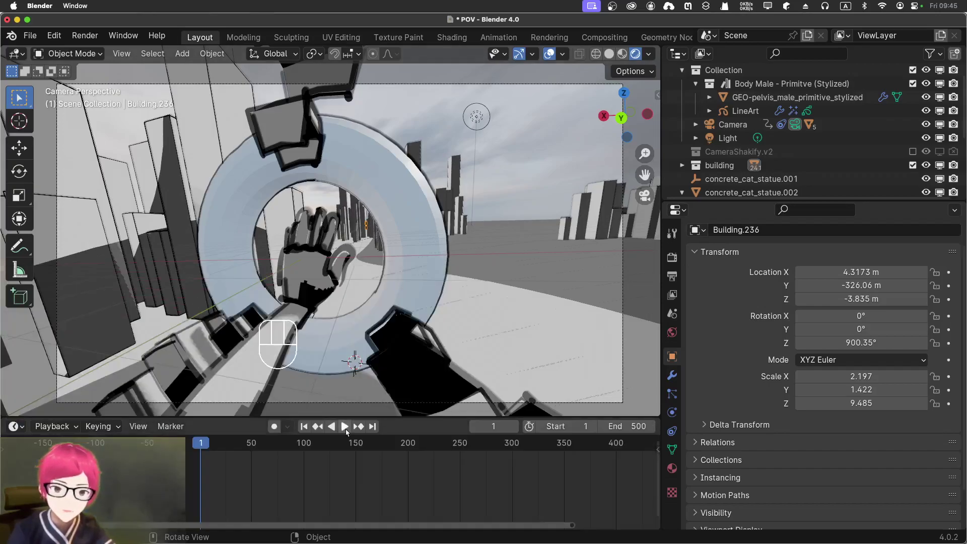
{"action": "left_click", "coordinate": [338, 426]}
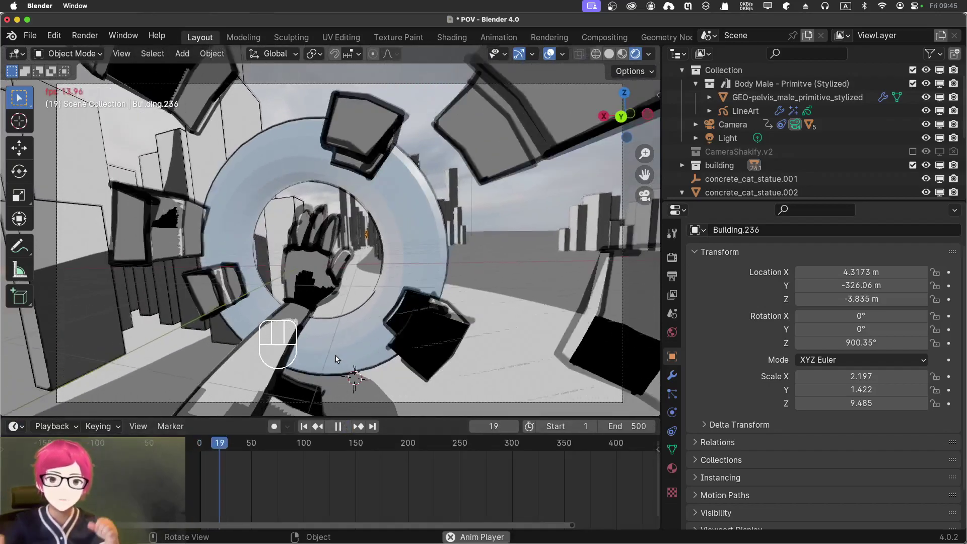